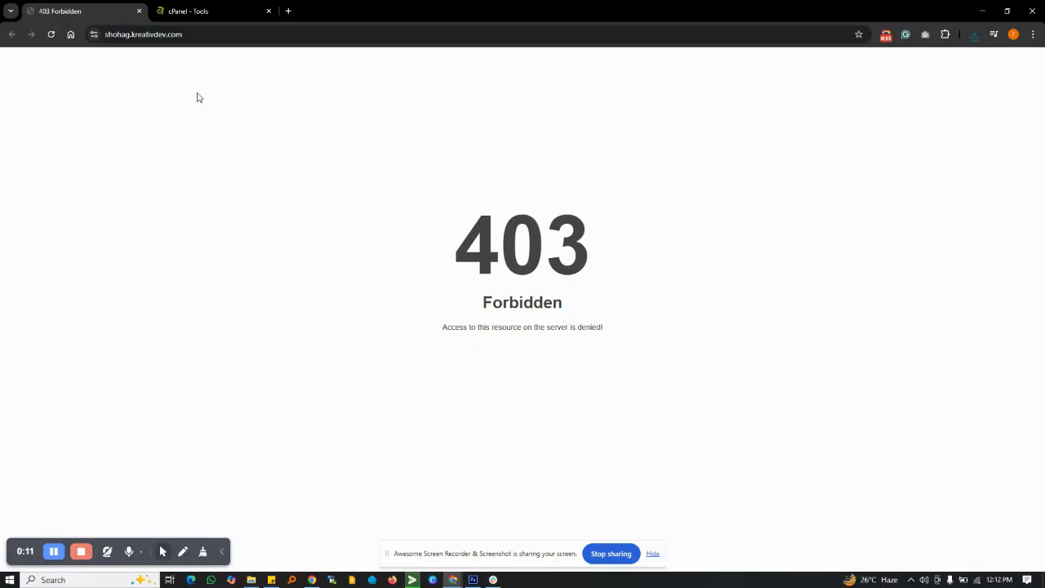
Review the tools available on the cPanel Tools page
left_click(196, 10)
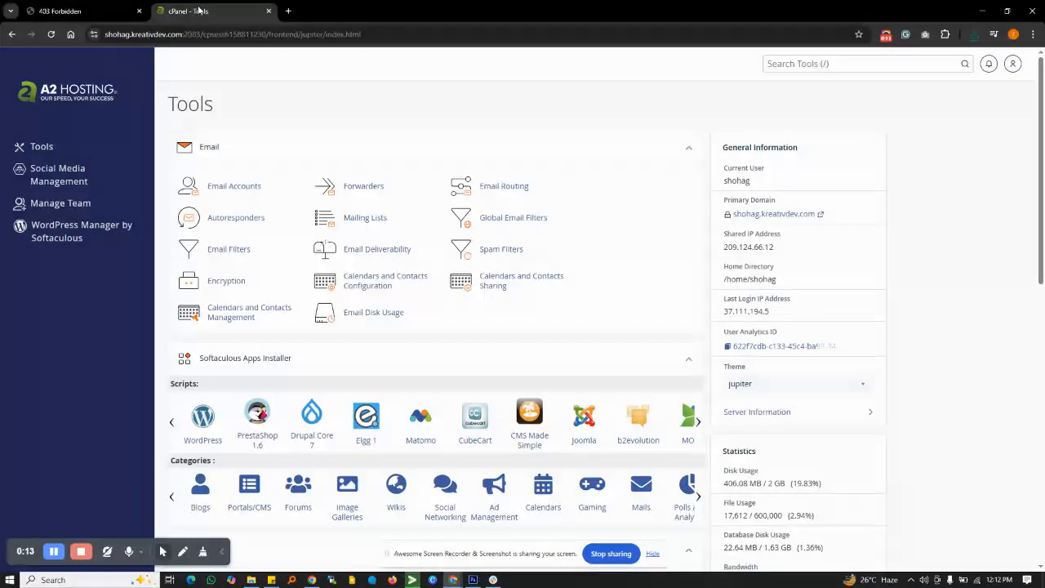
scroll(435, 383, "down", 5)
scroll(435, 384, "up", 5)
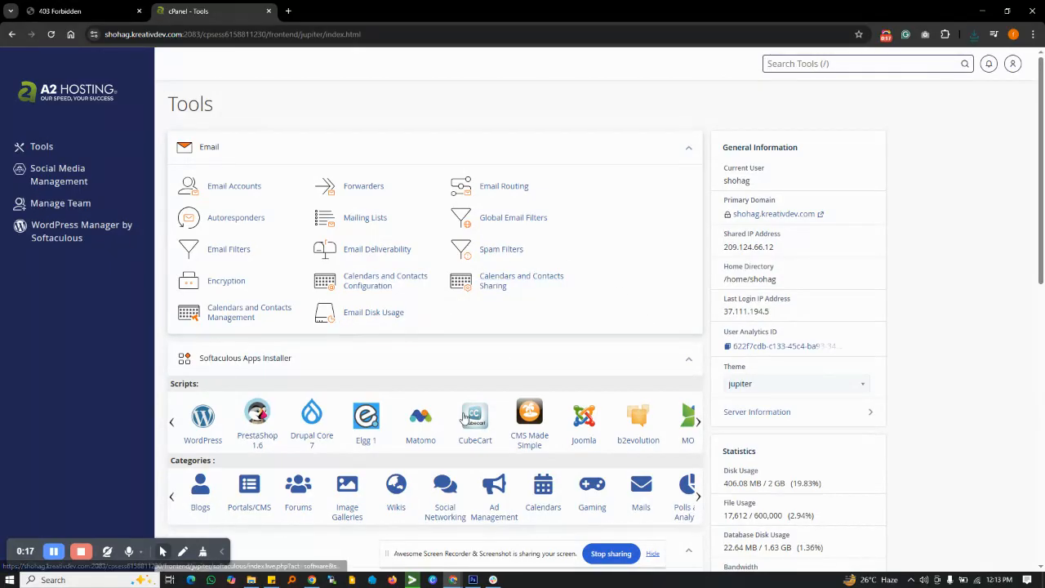
scroll(370, 425, "down", 5)
scroll(369, 425, "up", 10)
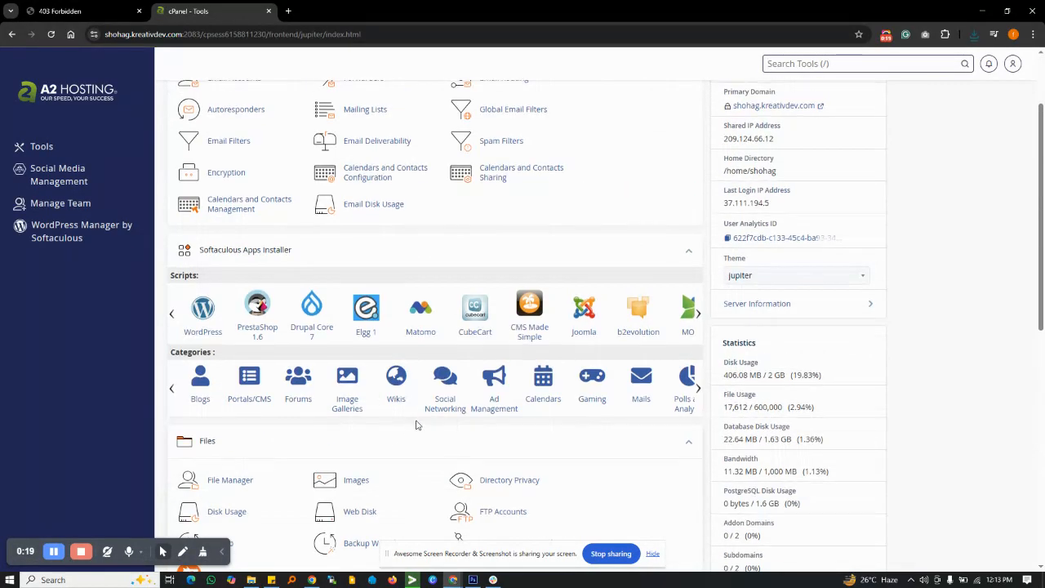
Examine the 403 Forbidden error page shown for the site's domain
left_click(61, 11)
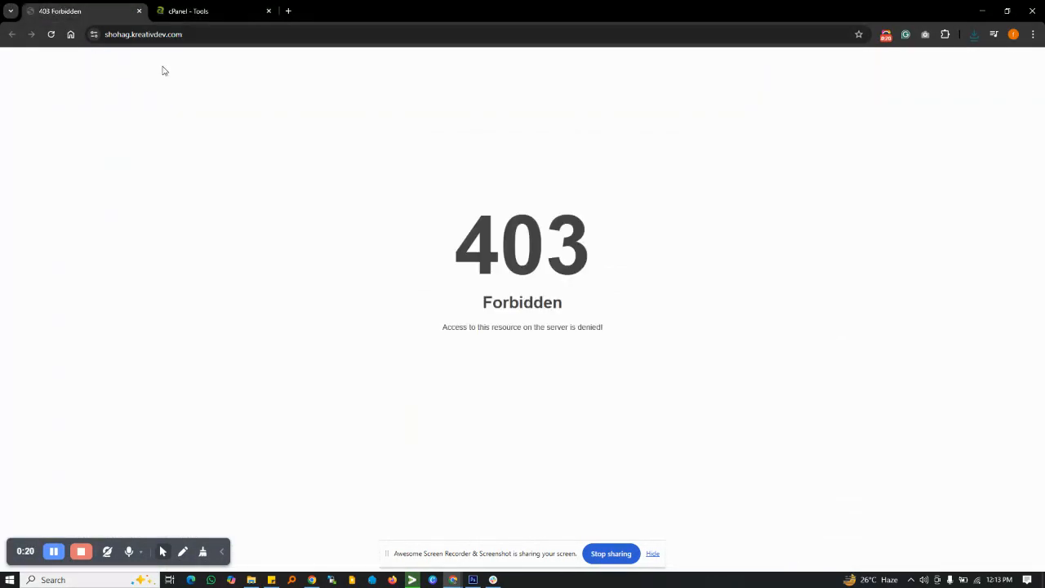
left_click(200, 33)
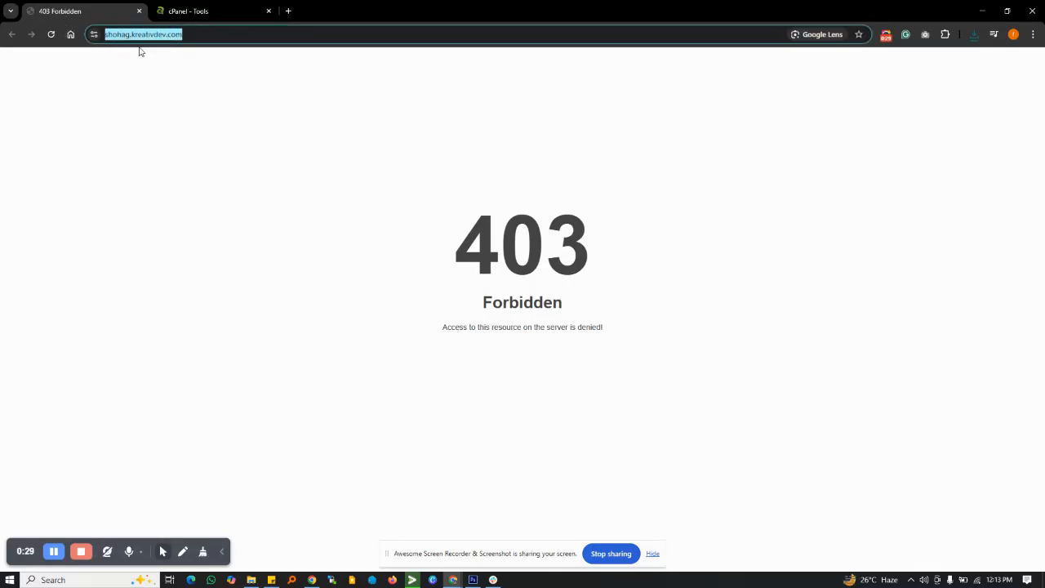
left_click(174, 147)
left_click_drag(385, 236, 608, 260)
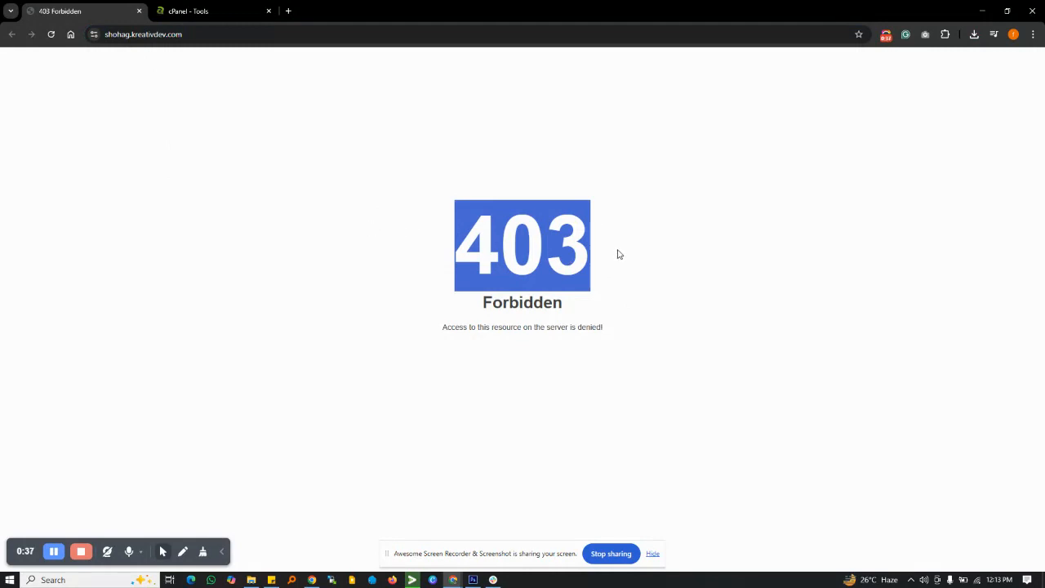
left_click_drag(449, 237, 589, 259)
left_click_drag(484, 302, 626, 323)
left_click(312, 205)
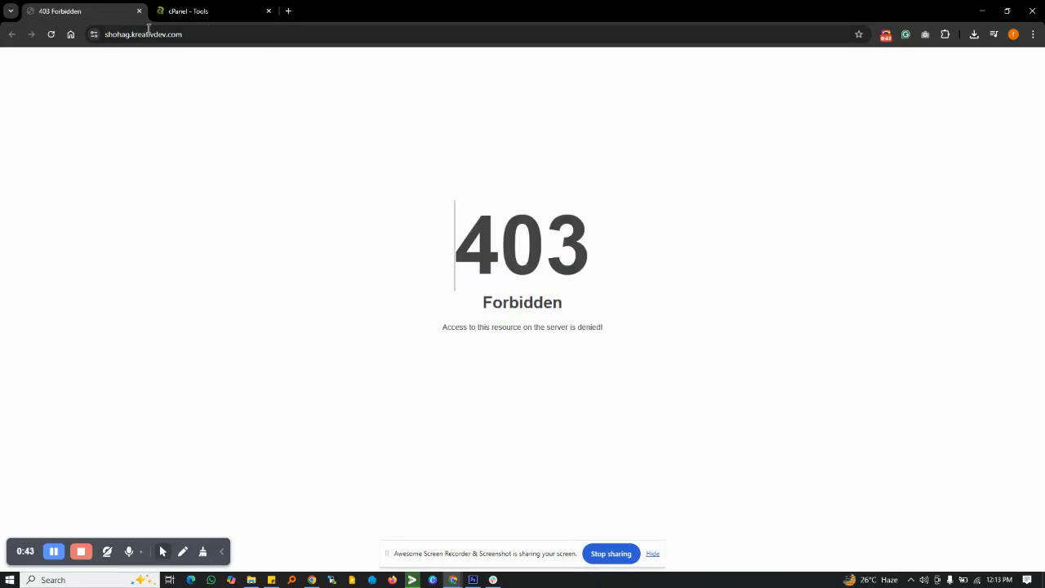
Open the File Manager from cPanel and enter the public_html folder
left_click(196, 9)
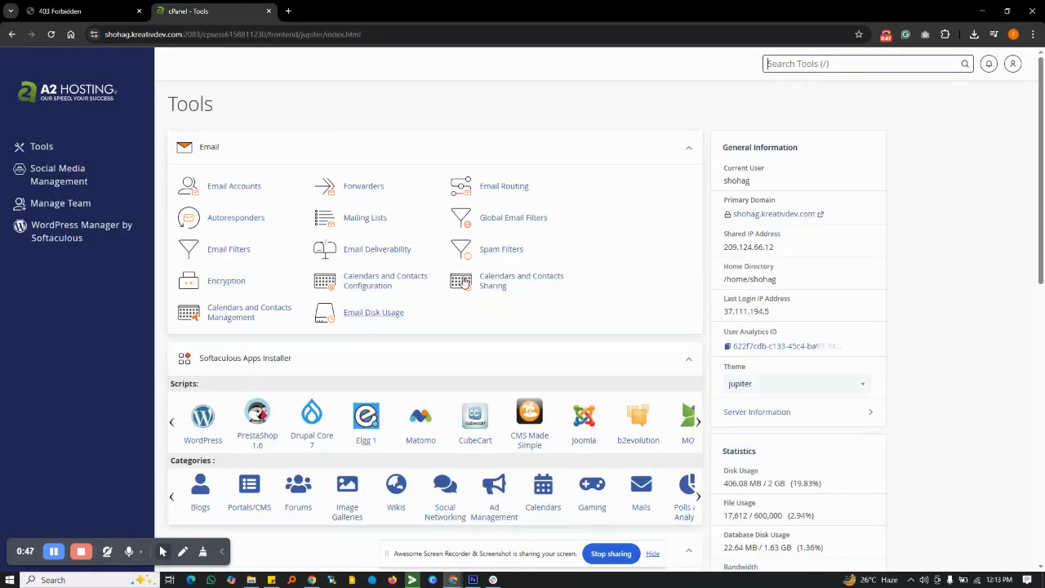
scroll(639, 375, "down", 4)
scroll(638, 375, "down", 3)
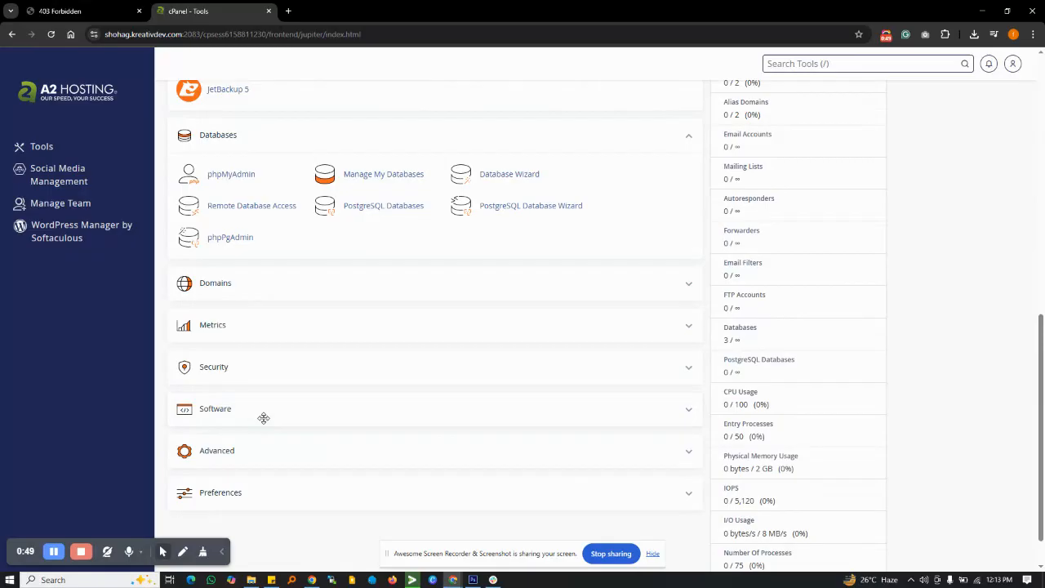
scroll(264, 418, "up", 8)
scroll(528, 326, "down", 4)
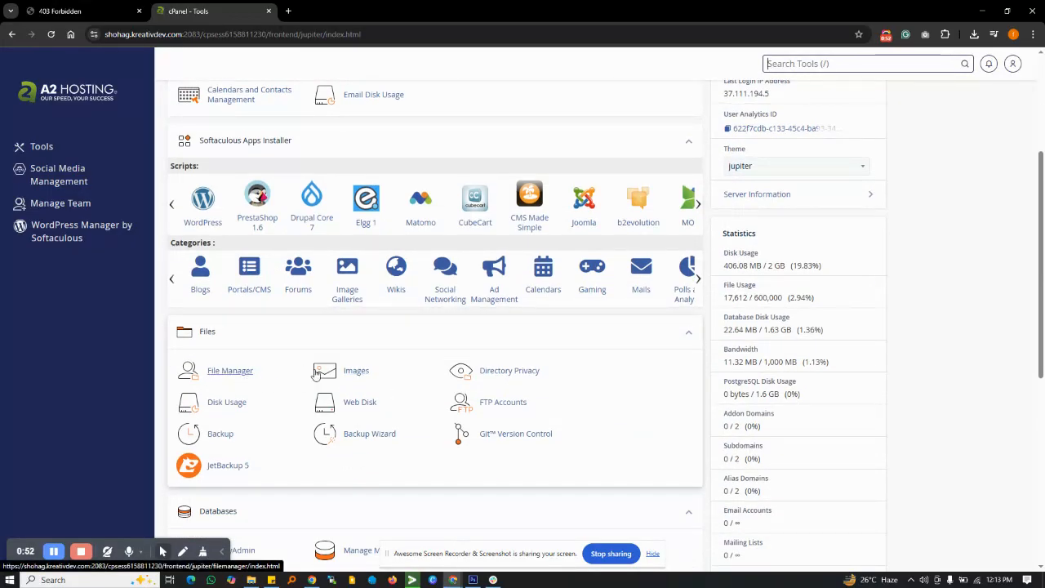
left_click(233, 373)
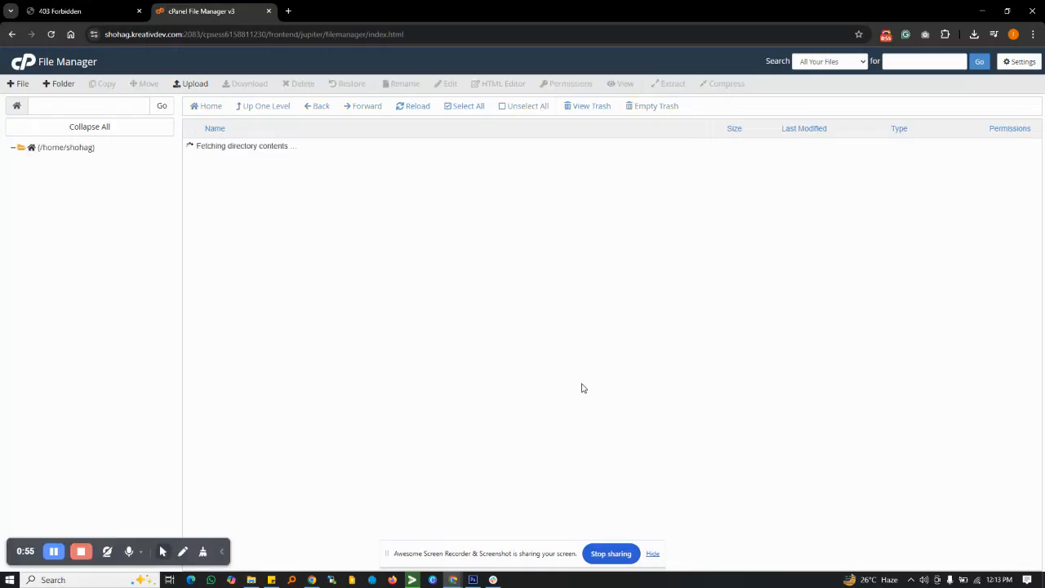
scroll(256, 406, "down", 3)
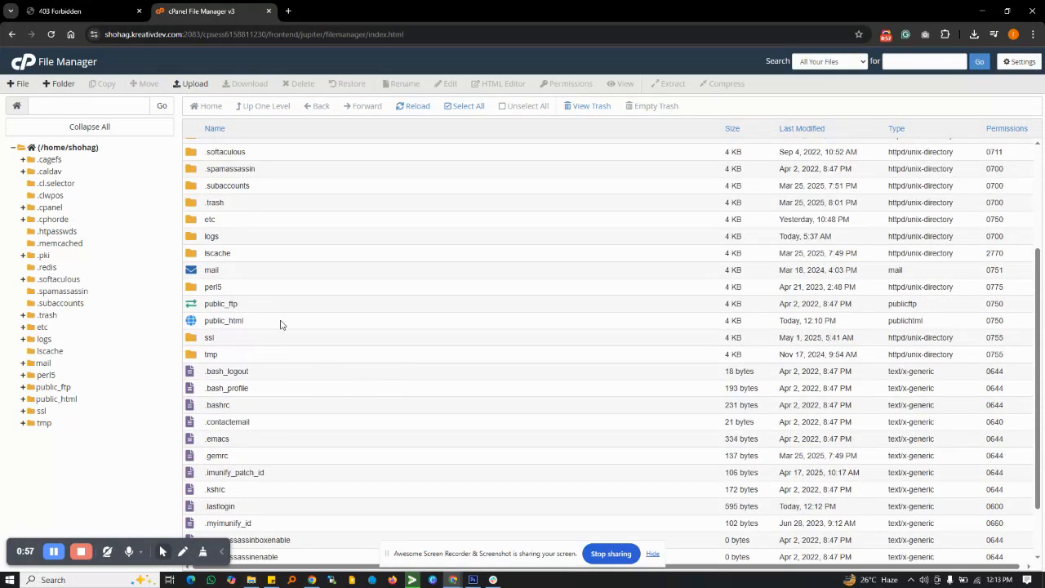
left_click(265, 322)
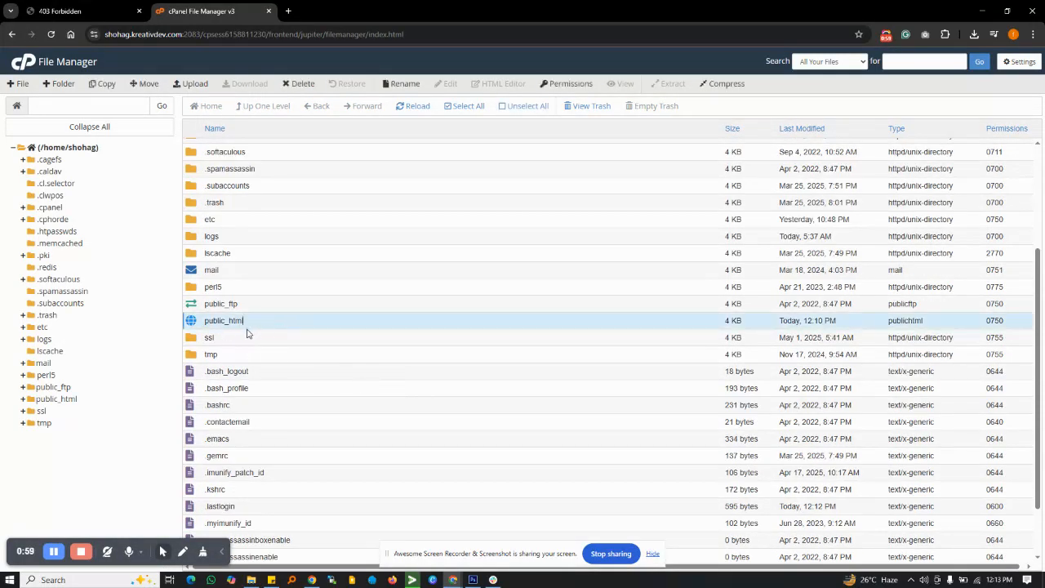
double_click(266, 324)
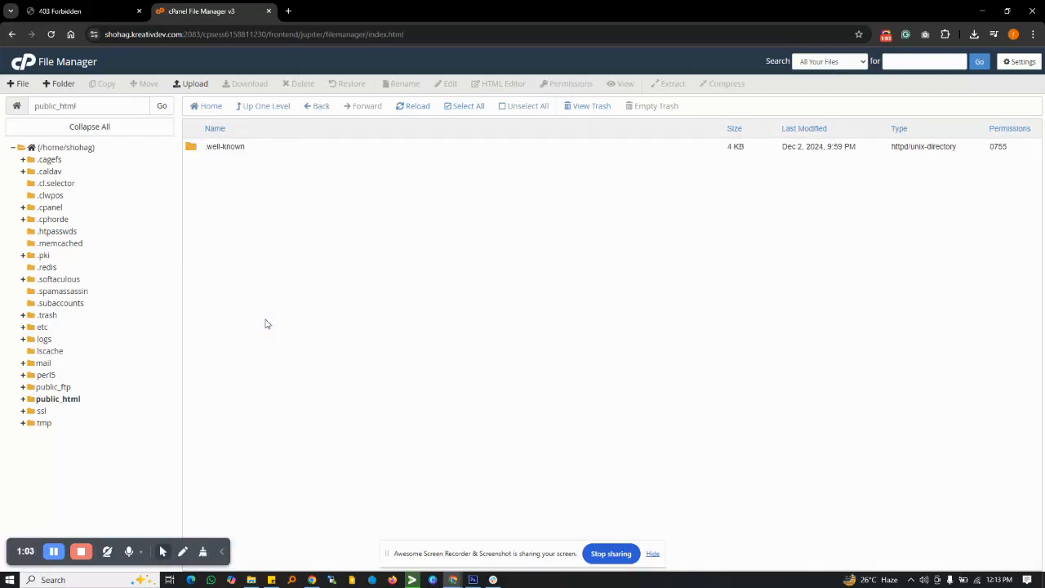
Locate ecommet-2.0-without-installer.zip in the local Downloads folder
left_click(251, 578)
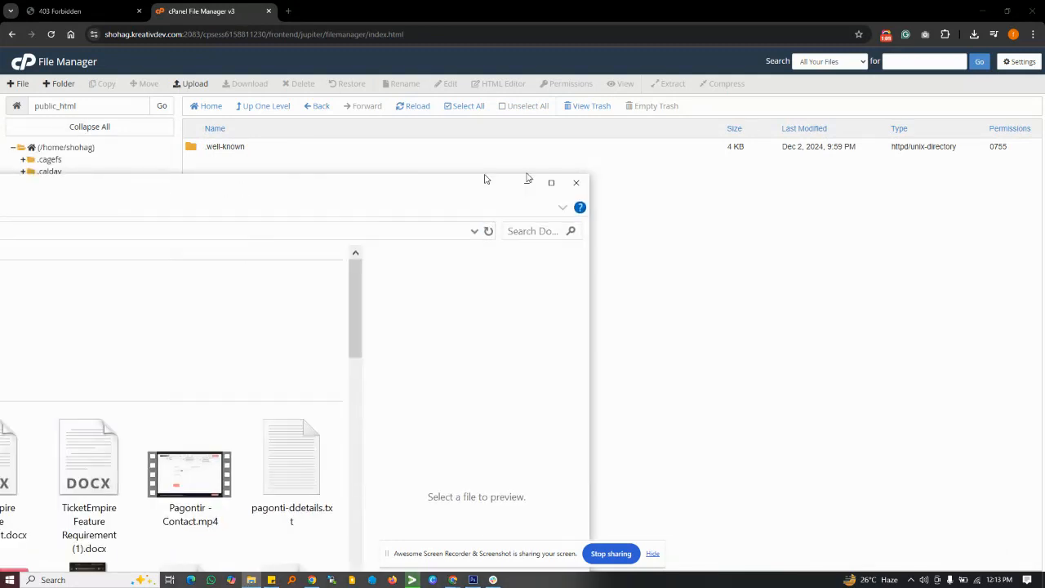
left_click_drag(746, 145, 656, 209)
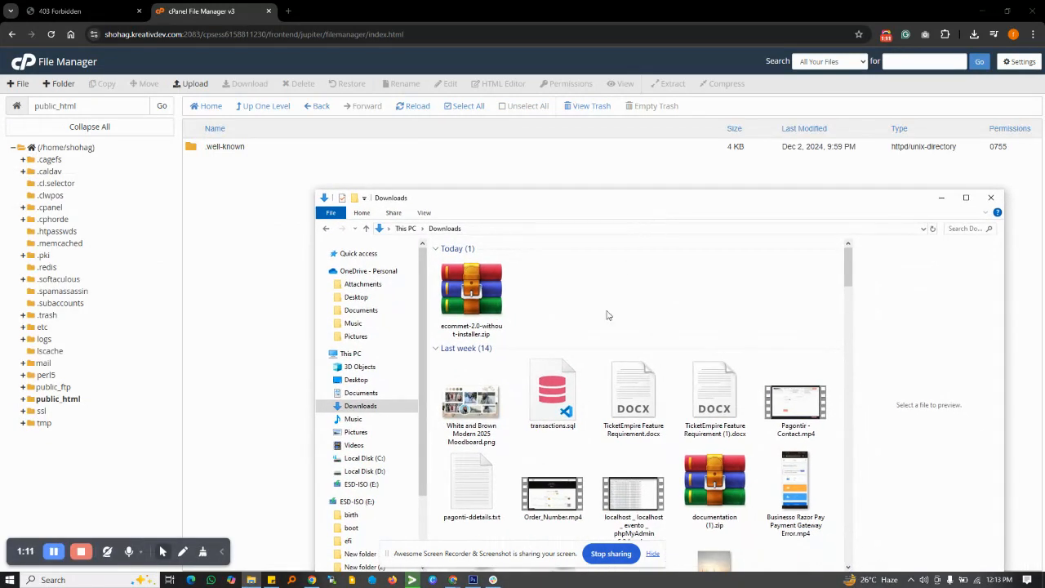
left_click(505, 308)
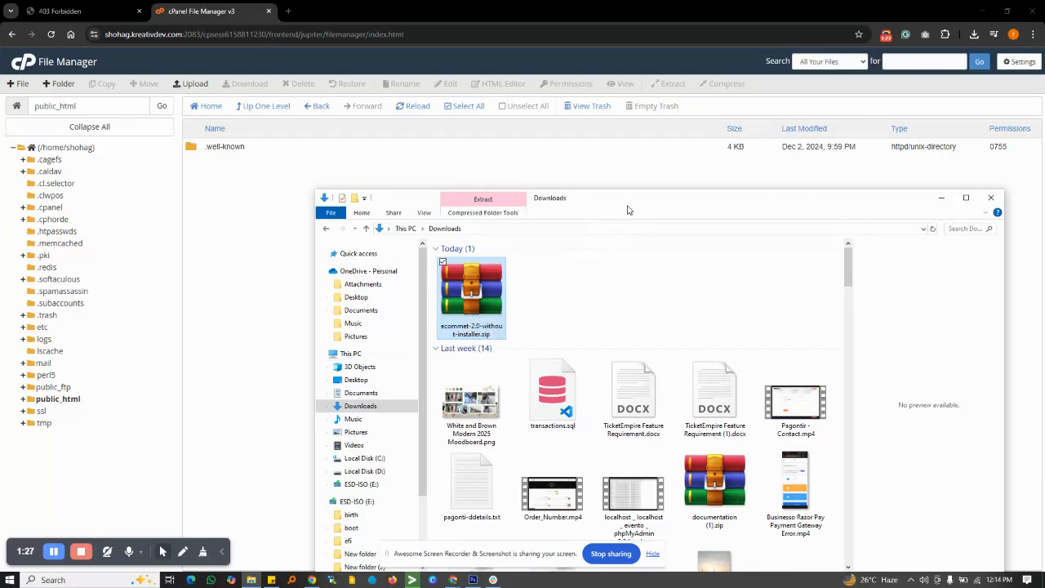
left_click_drag(624, 209, 590, 217)
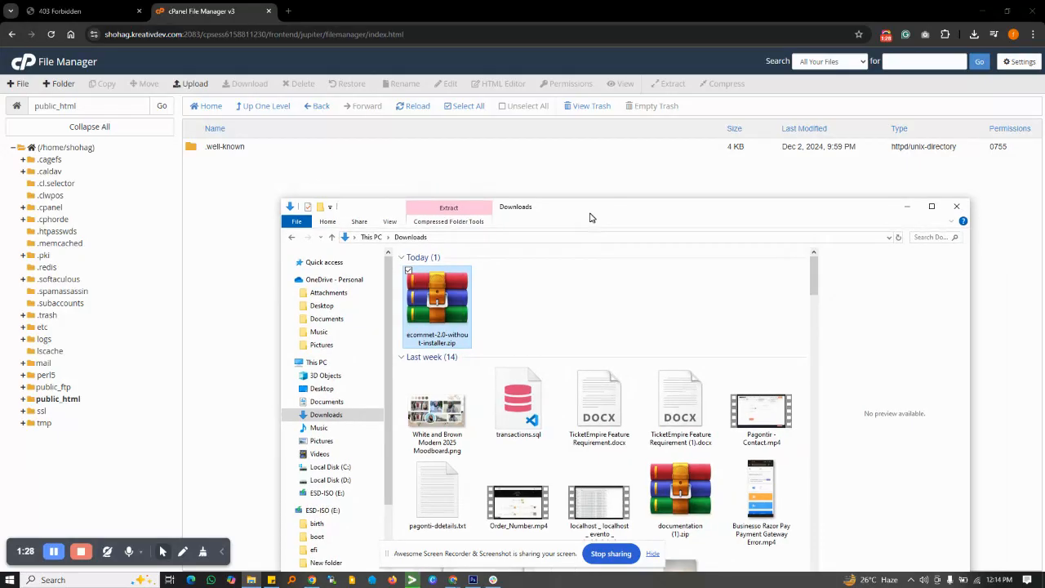
Upload ecommet-2.0-without-installer.zip from Downloads to public_html and return to the folder listing
left_click(194, 84)
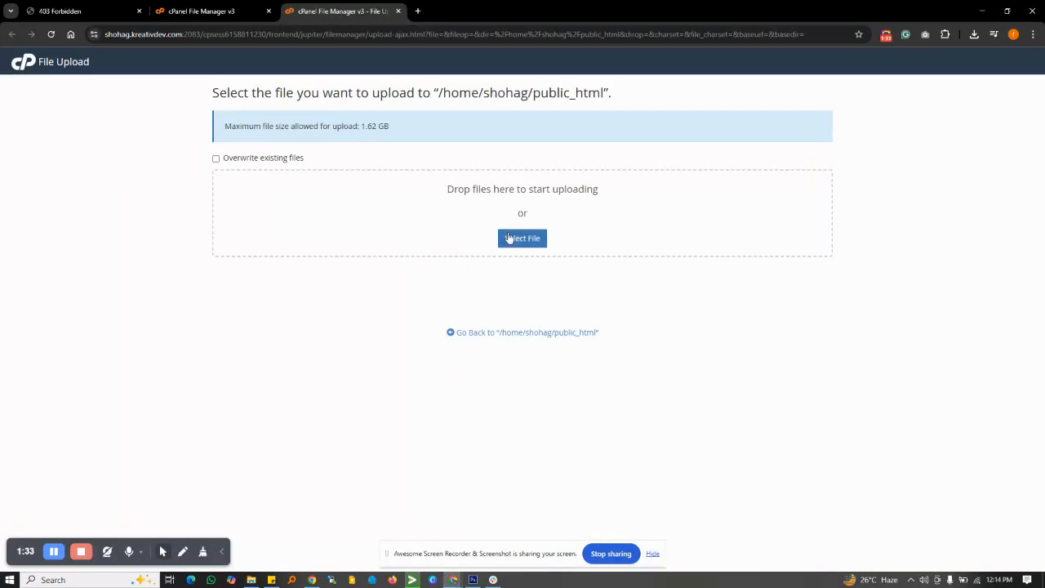
left_click(508, 237)
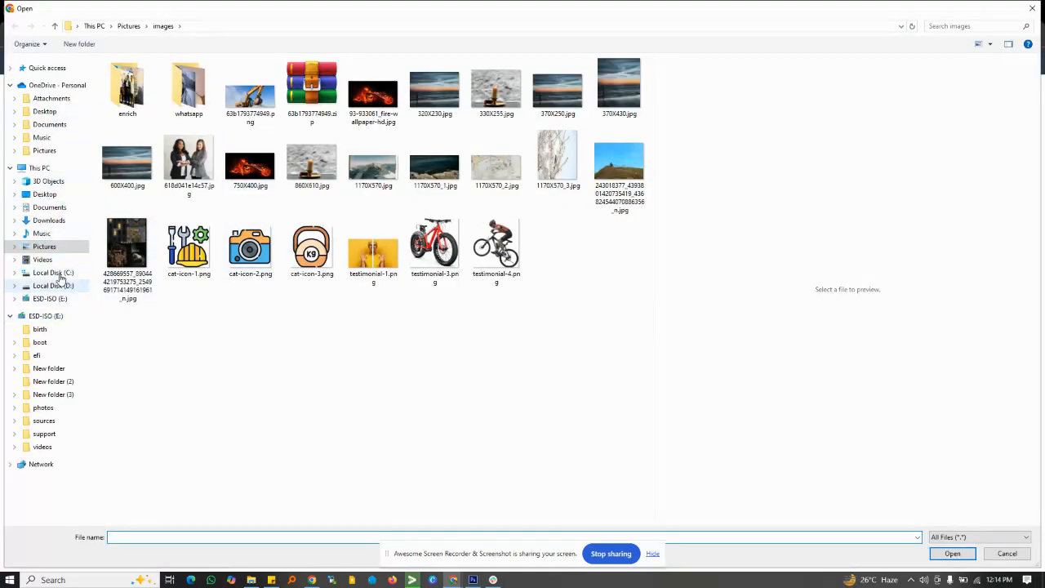
left_click(72, 221)
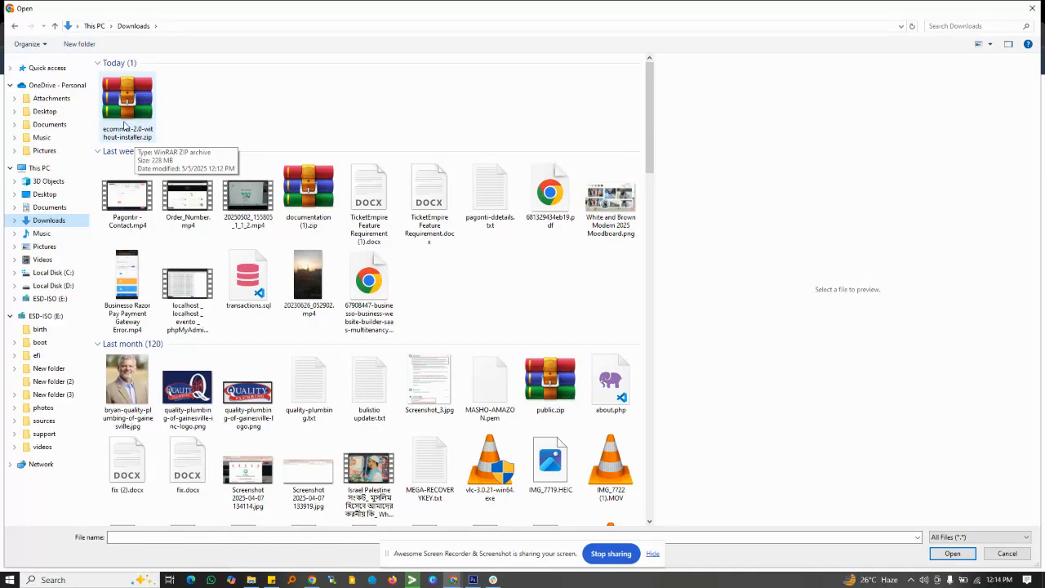
left_click(135, 115)
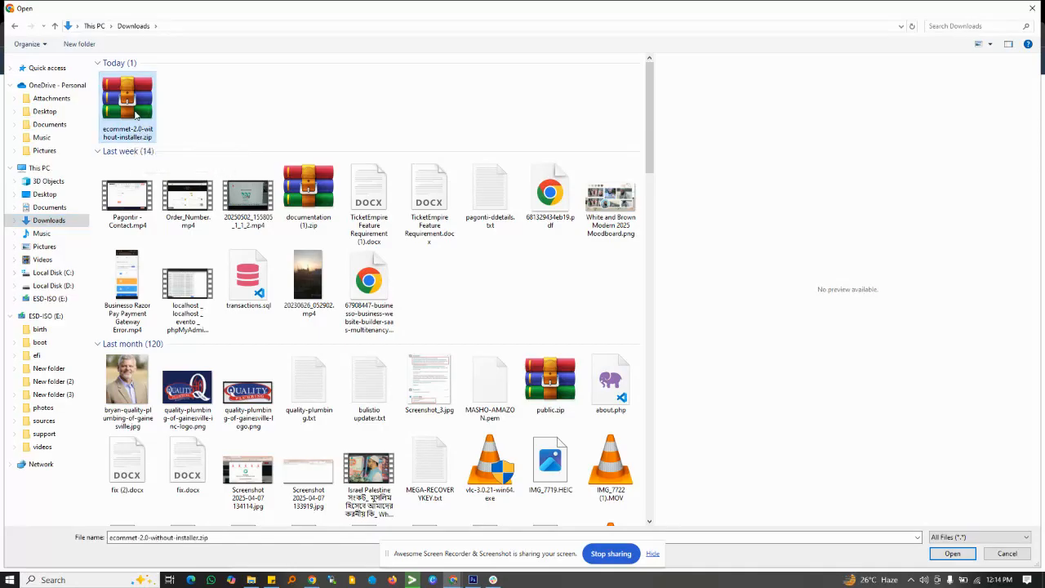
left_click(952, 553)
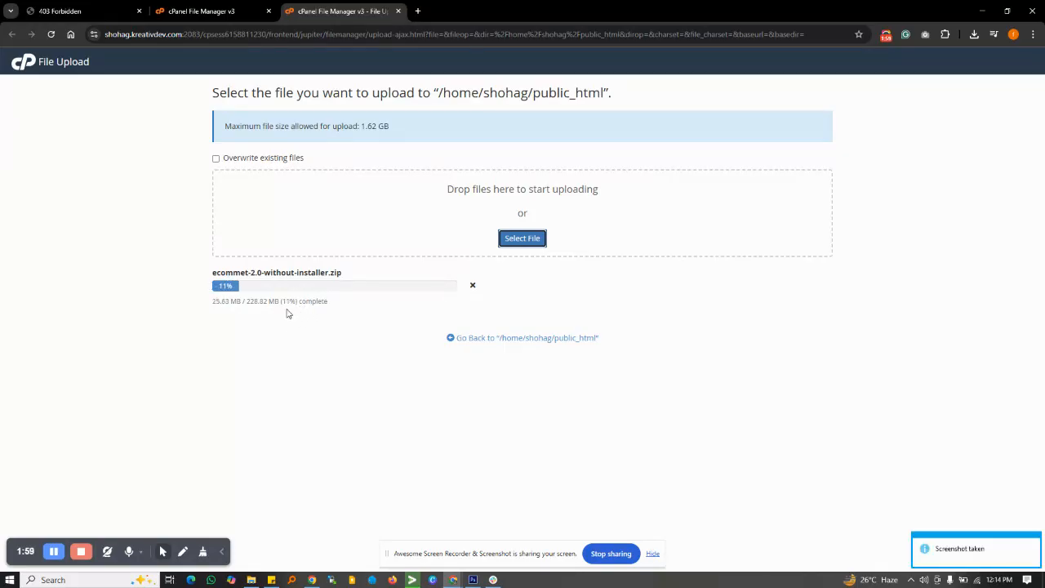
left_click(287, 301)
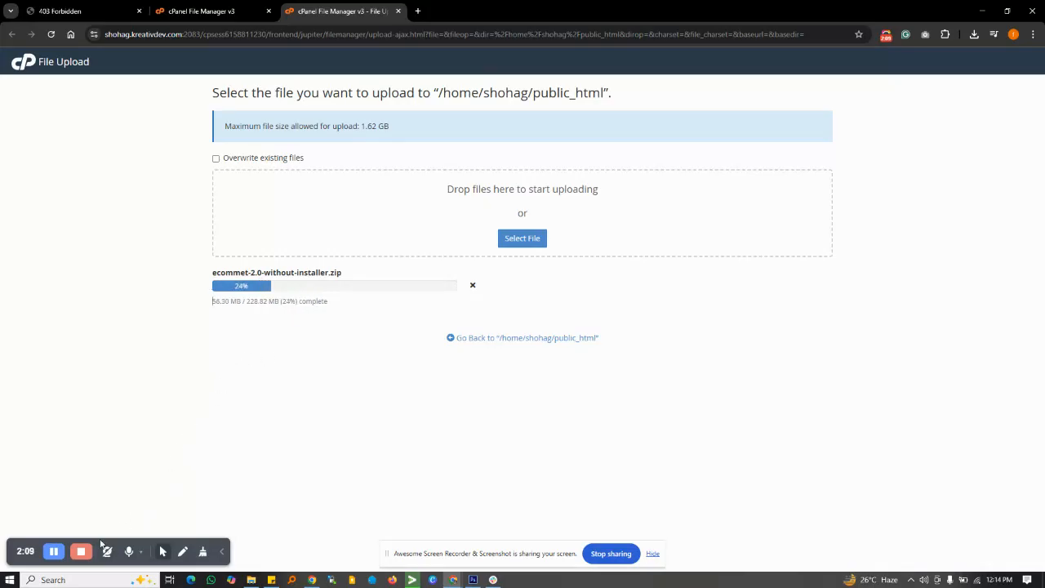
left_click(54, 552)
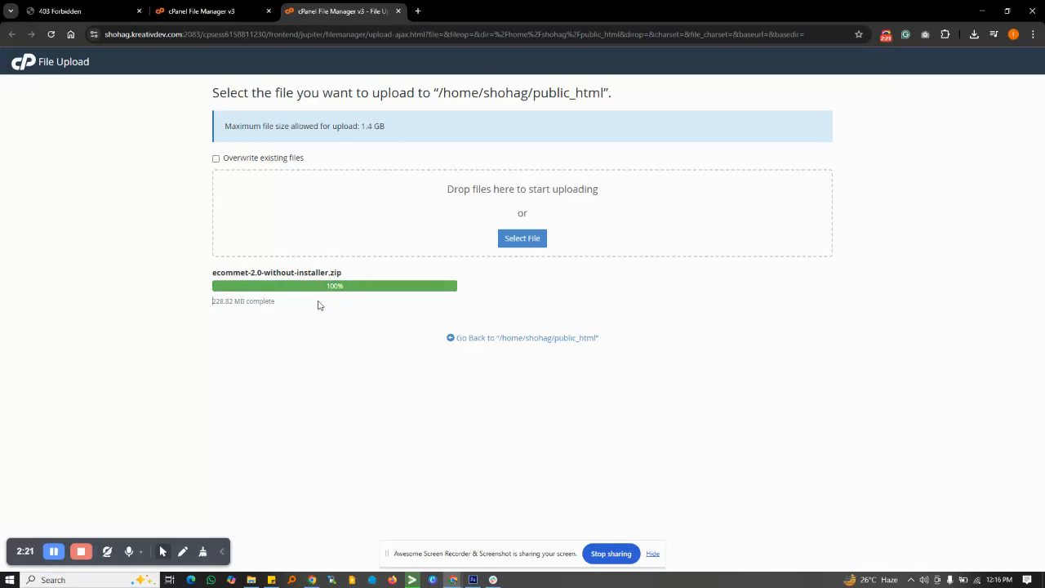
left_click(482, 340)
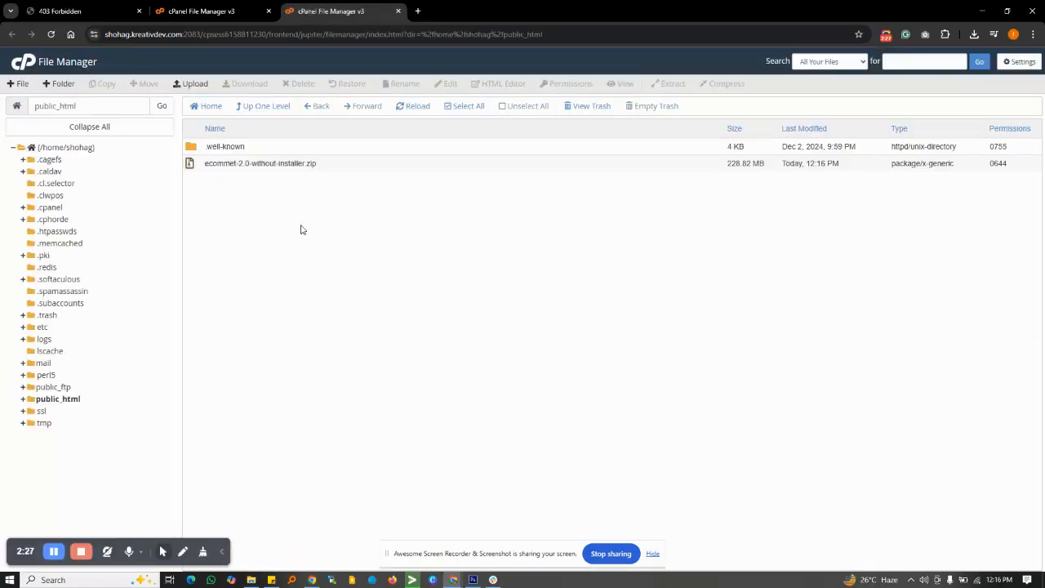
Extract ecommet-2.0-without-installer.zip into /public_html and close the extraction results
left_click(380, 169)
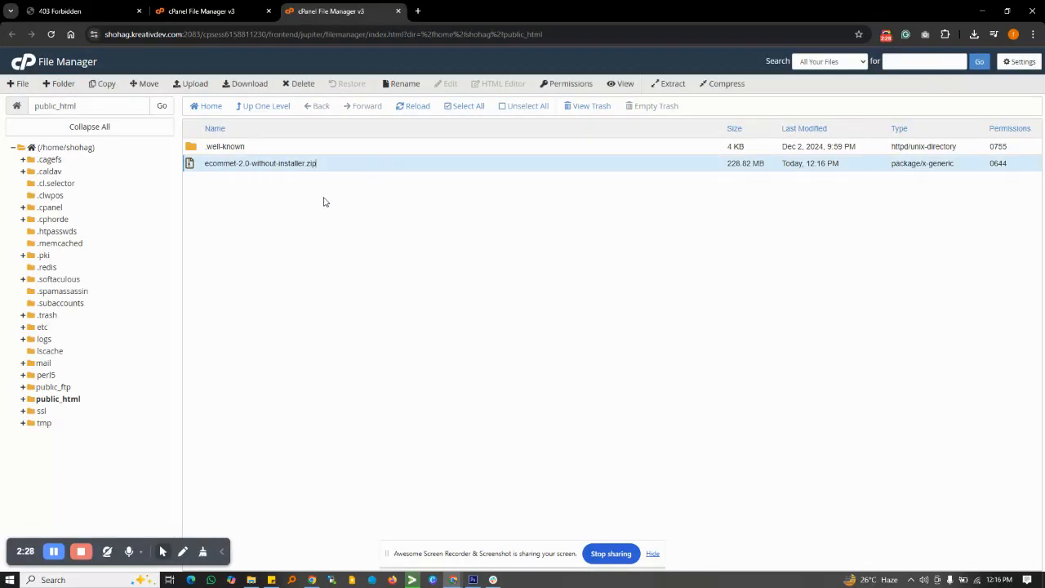
double_click(231, 167)
right_click(330, 166)
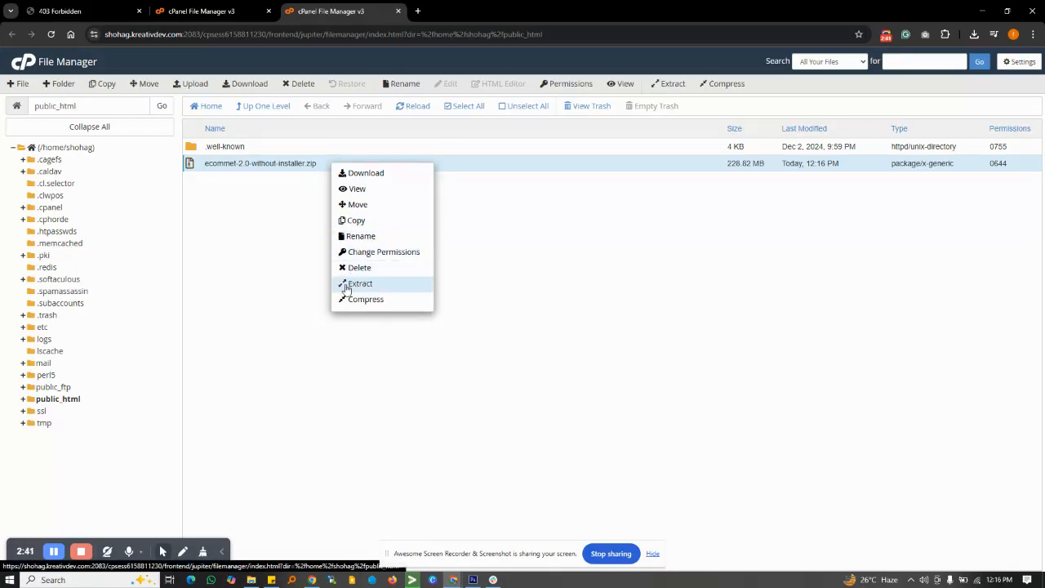
left_click(356, 287)
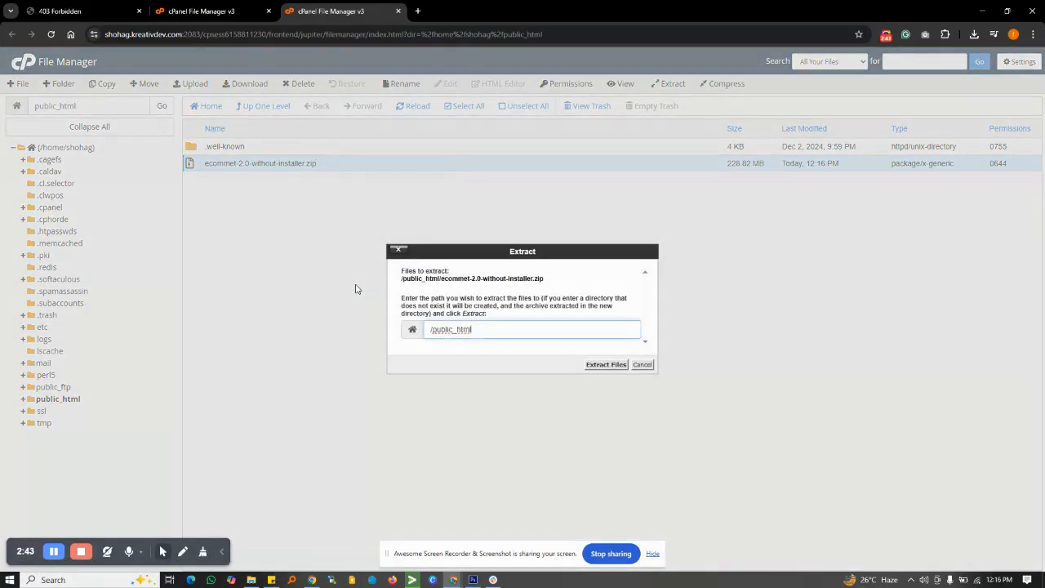
left_click_drag(482, 332, 428, 333)
left_click(529, 348)
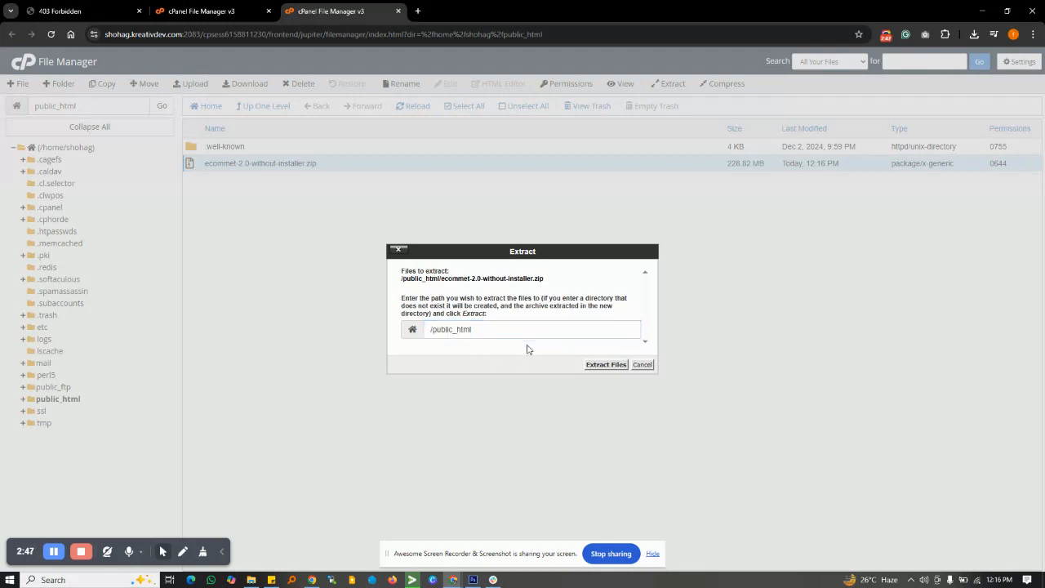
left_click(605, 365)
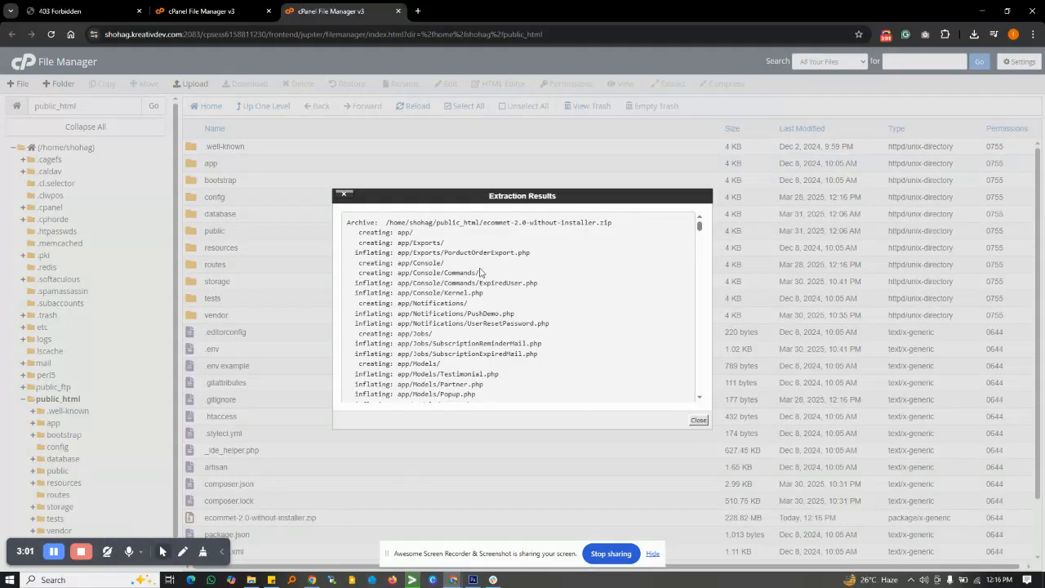
scroll(486, 283, "down", 10)
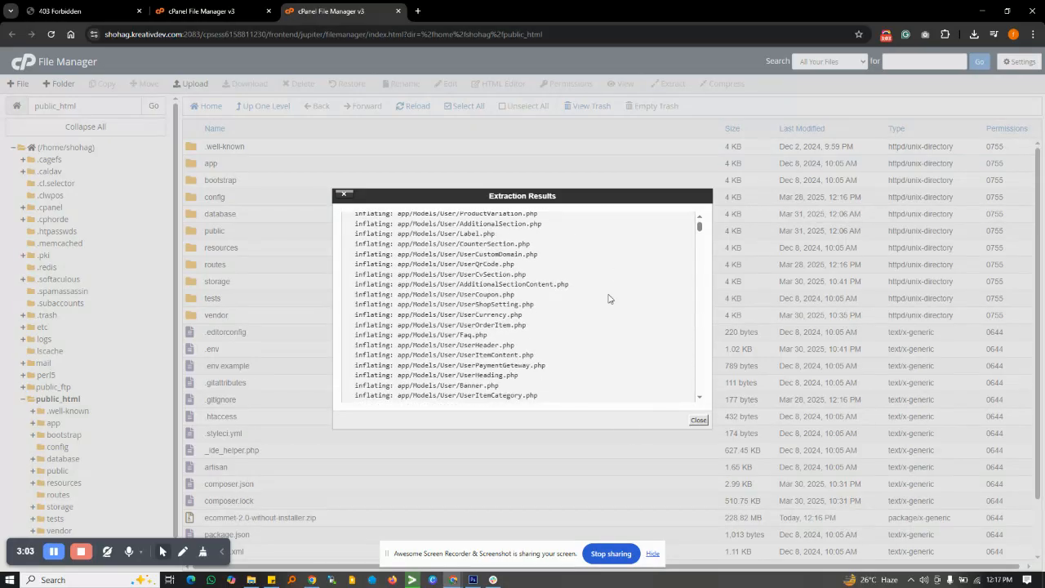
left_click(698, 420)
Browse the extracted files and folders in public_html
scroll(413, 382, "down", 1)
scroll(392, 408, "up", 1)
scroll(335, 343, "down", 1)
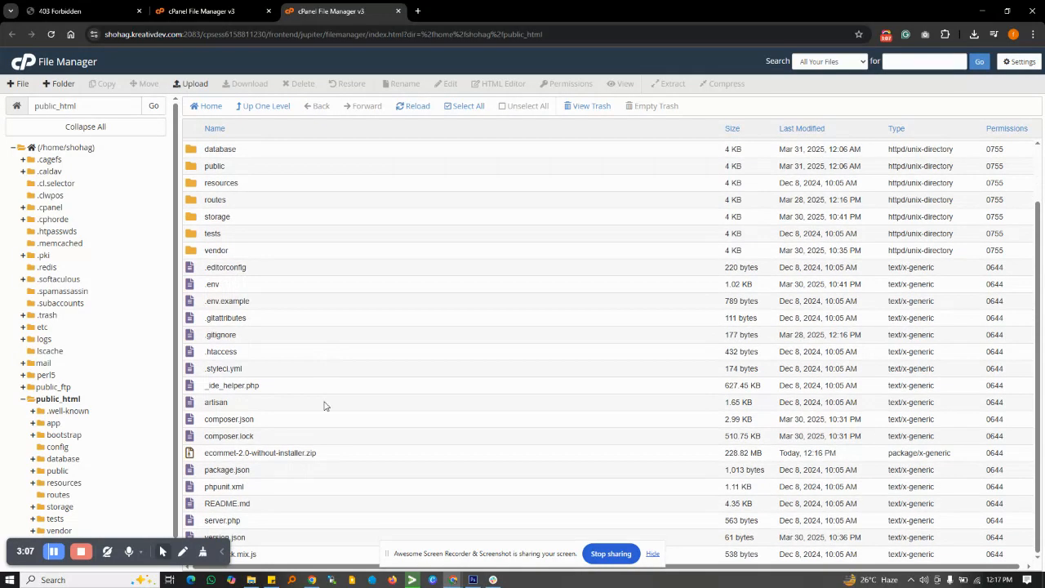
scroll(329, 466, "up", 1)
scroll(329, 466, "down", 1)
scroll(330, 467, "up", 1)
scroll(329, 466, "up", 1)
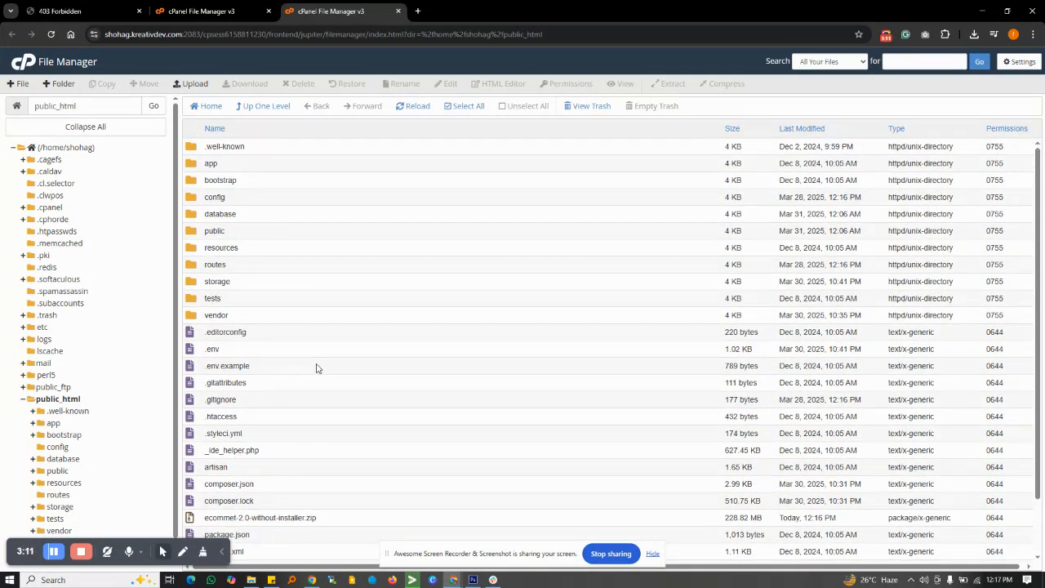
scroll(323, 353, "down", 1)
scroll(322, 353, "up", 1)
Open cPanel Tools in a new browser tab and go to Manage My Databases
middle_click(35, 69)
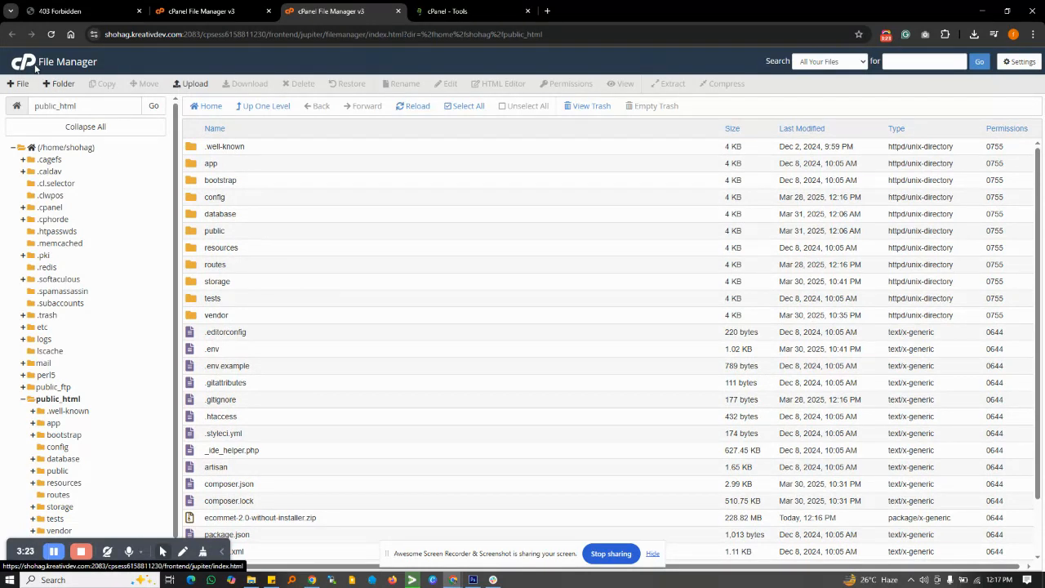
left_click(473, 11)
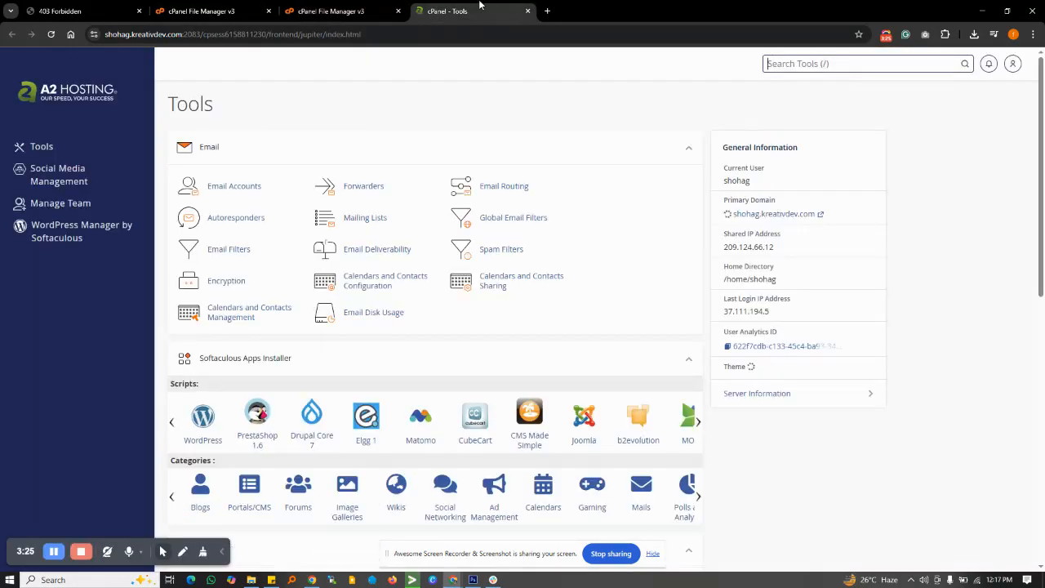
left_click(349, 11)
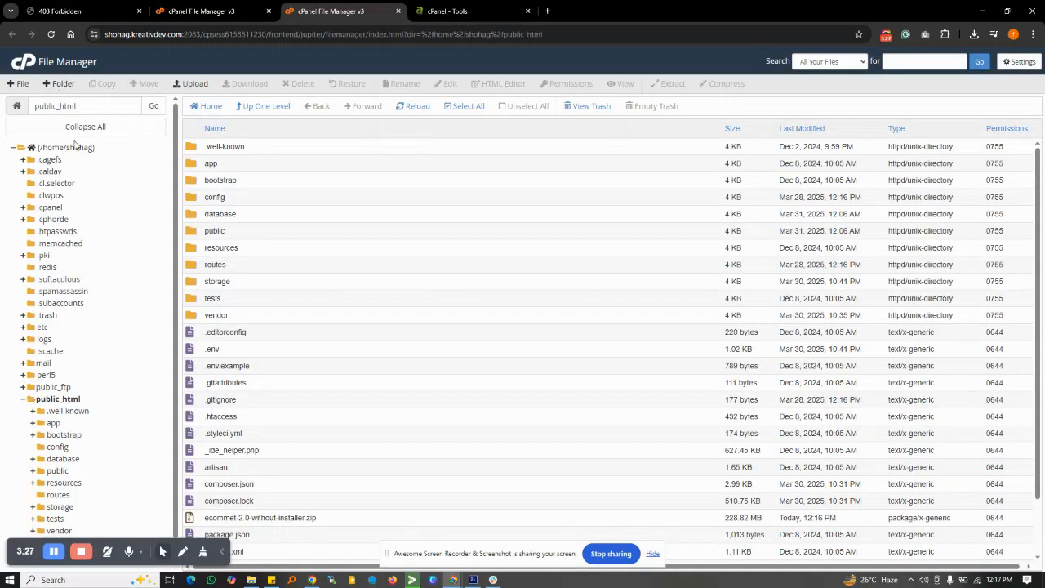
left_click(470, 11)
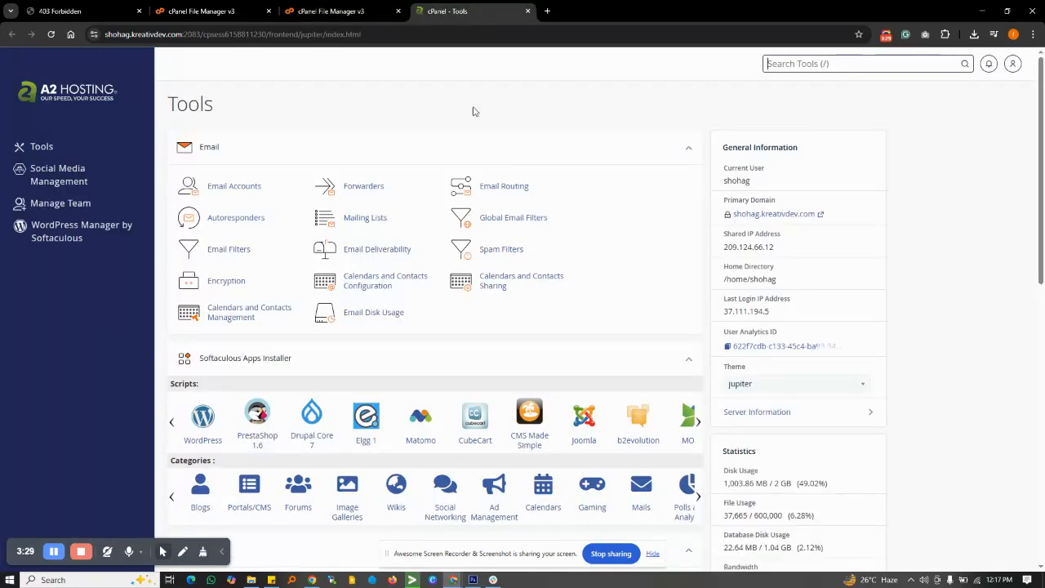
scroll(313, 356, "down", 3)
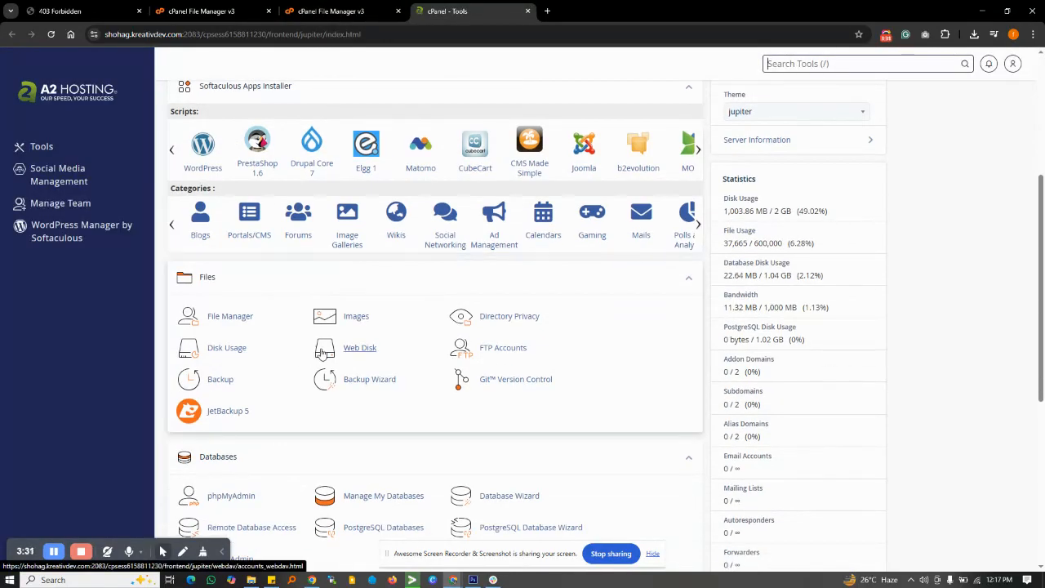
scroll(257, 397, "down", 2)
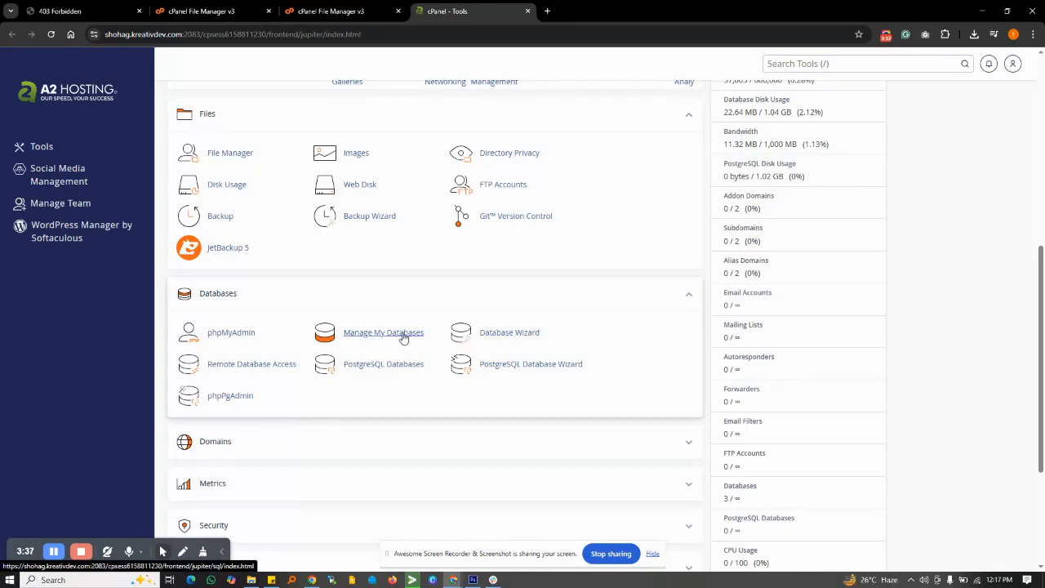
left_click(402, 333)
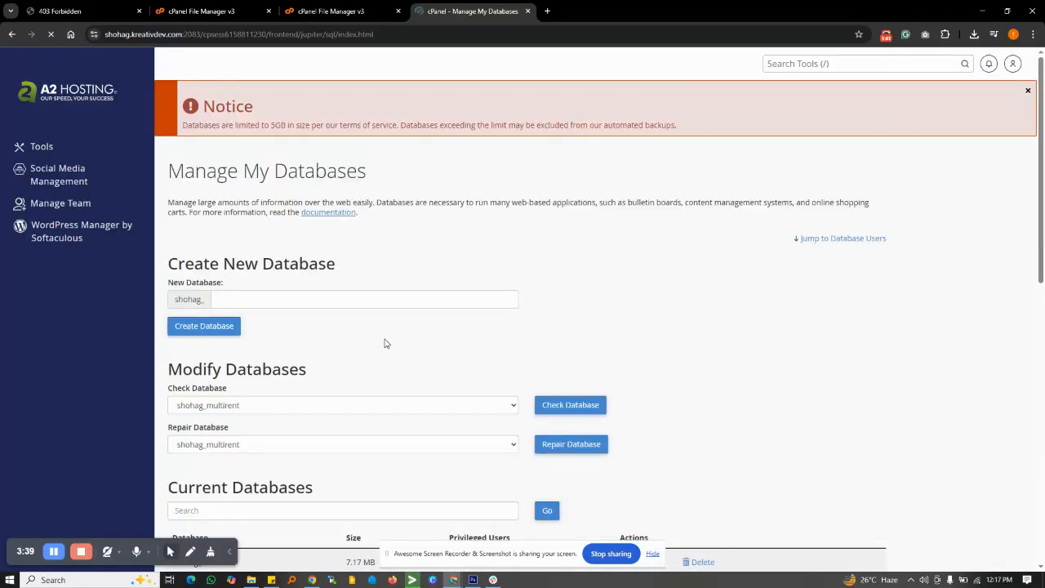
Create a new database named shohag_ecom_db and return to the database management page
scroll(298, 230, "down", 2)
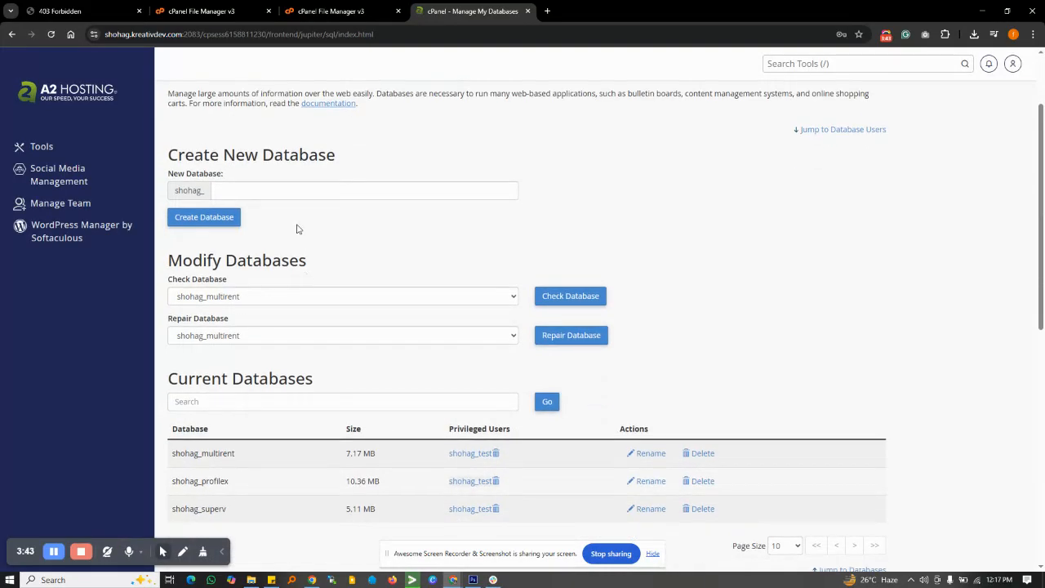
left_click(267, 188)
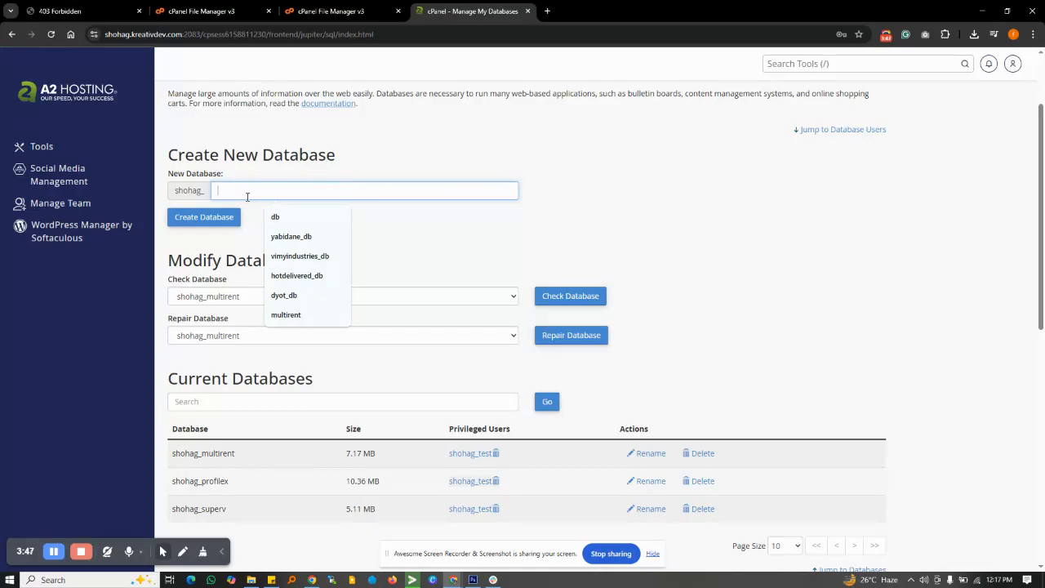
left_click_drag(171, 192, 208, 191)
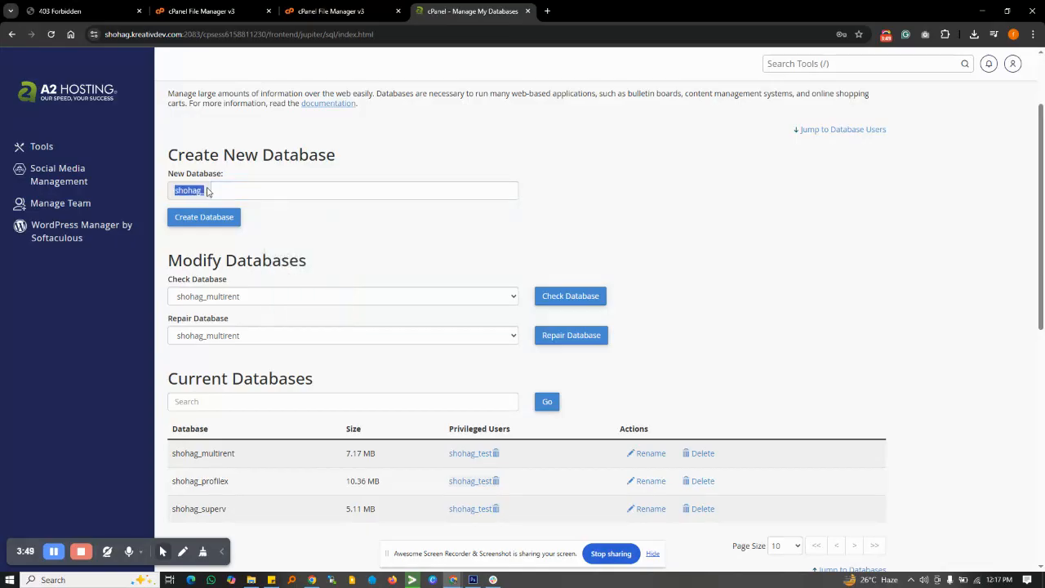
left_click(244, 192)
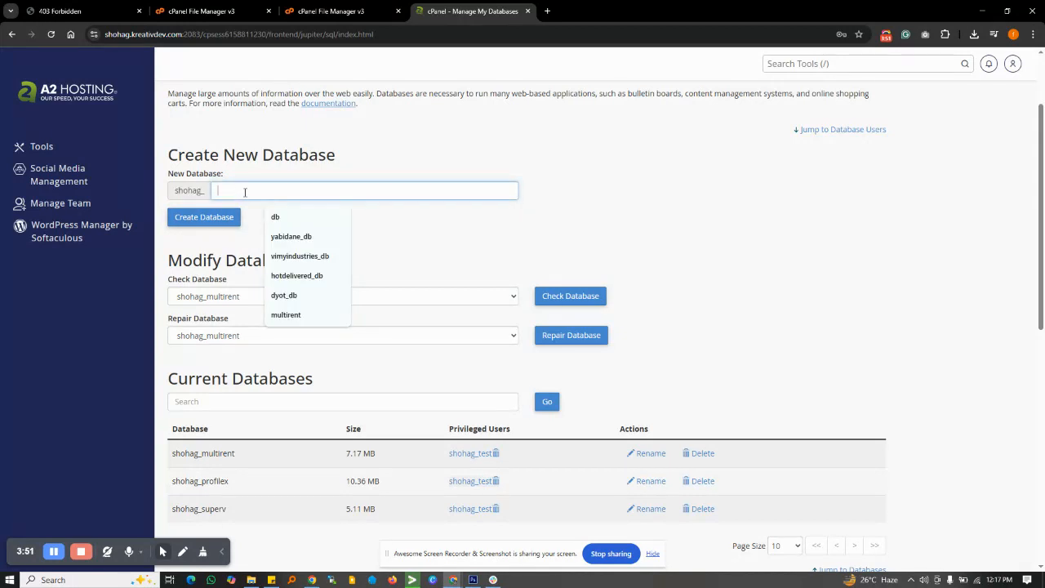
left_click_drag(174, 193, 208, 192)
left_click(243, 190)
type("econ")
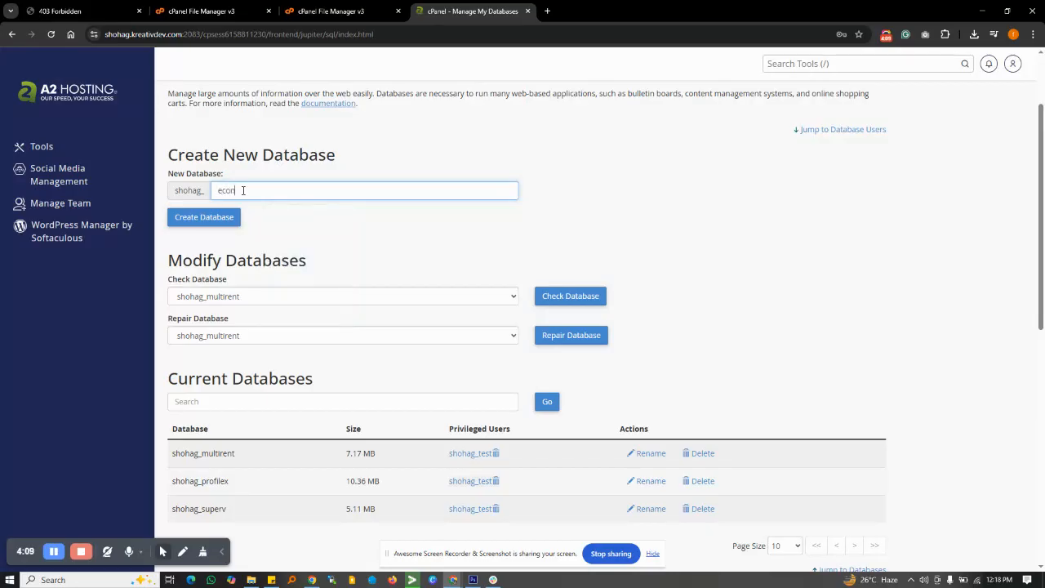
type("_")
left_click(211, 219)
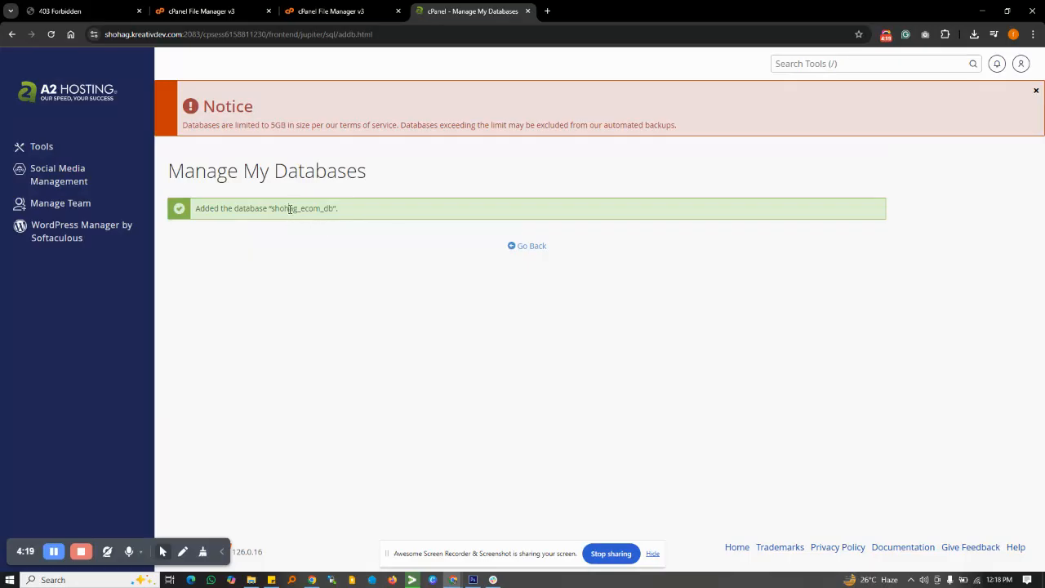
double_click(290, 209)
left_click(520, 248)
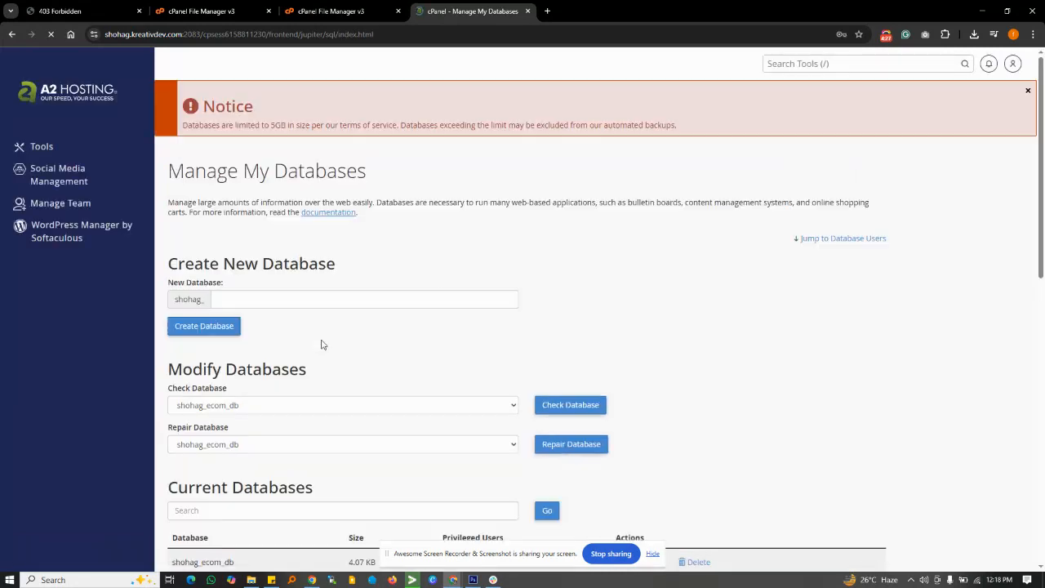
Enter ecom_user as the username for a new database user
scroll(332, 343, "down", 8)
scroll(317, 340, "up", 2)
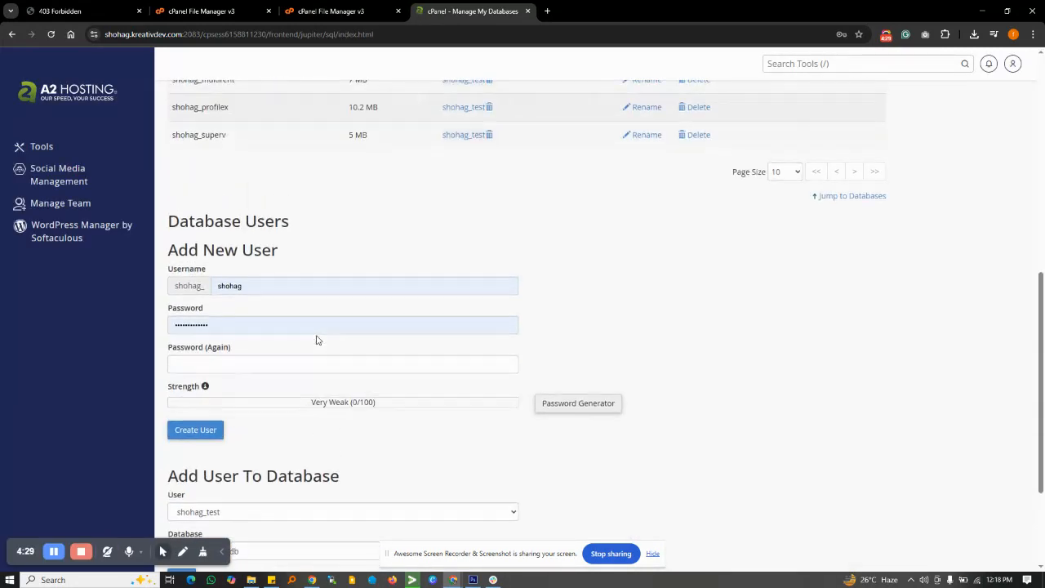
left_click_drag(169, 255, 290, 255)
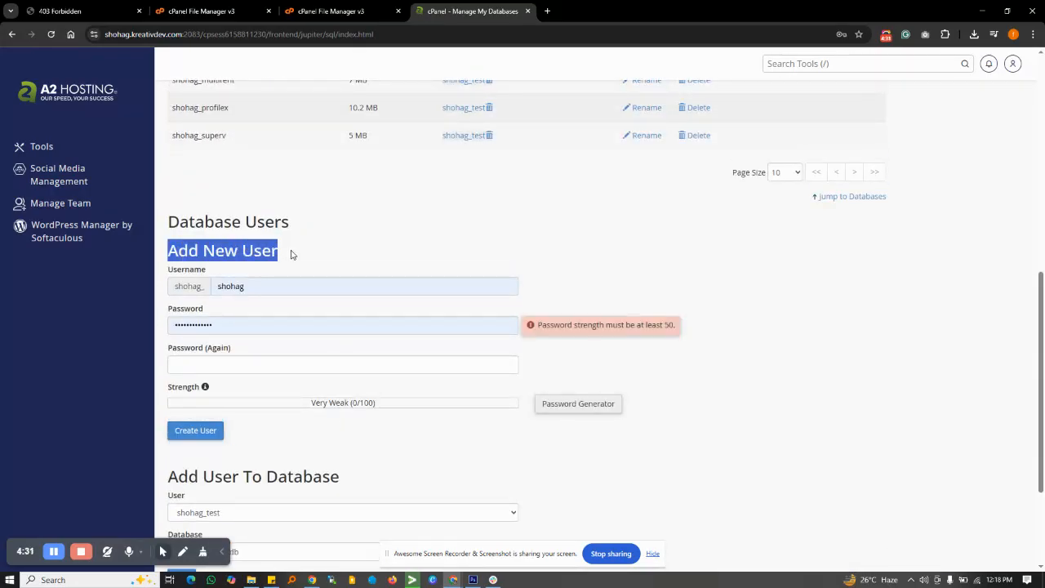
left_click(292, 254)
triple_click(291, 254)
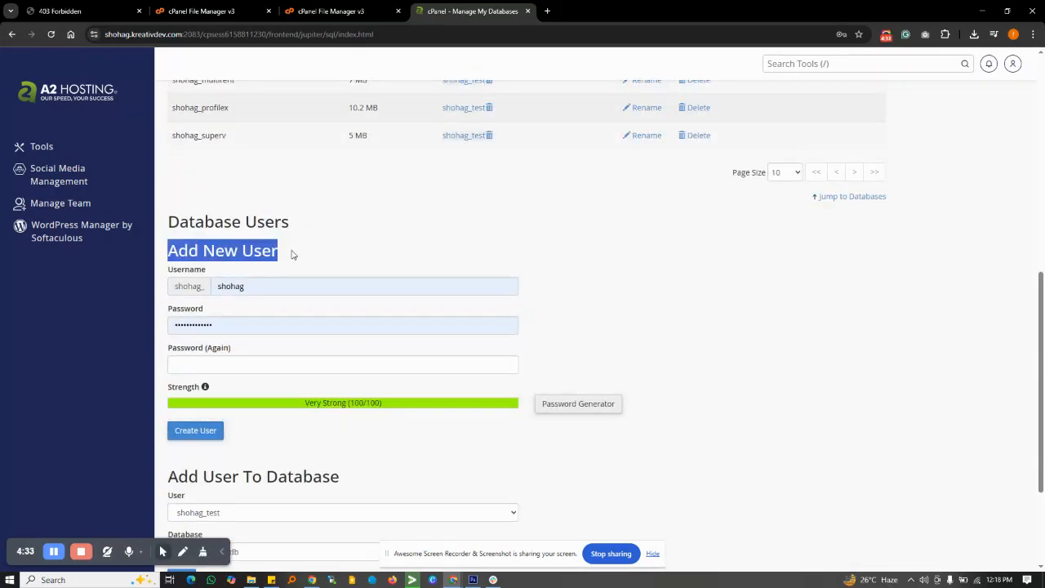
scroll(359, 310, "up", 2)
scroll(354, 318, "down", 2)
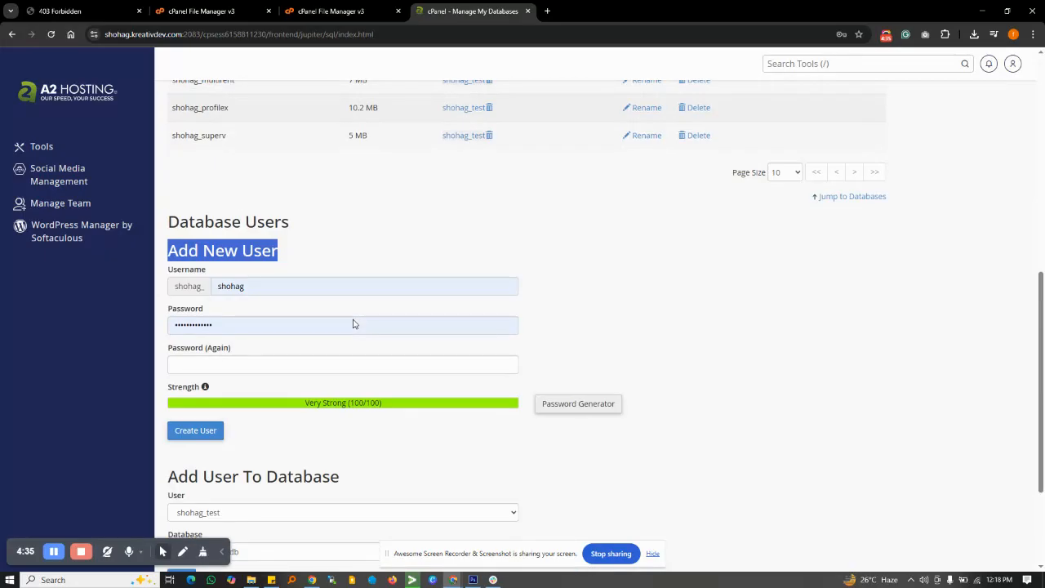
double_click(250, 284)
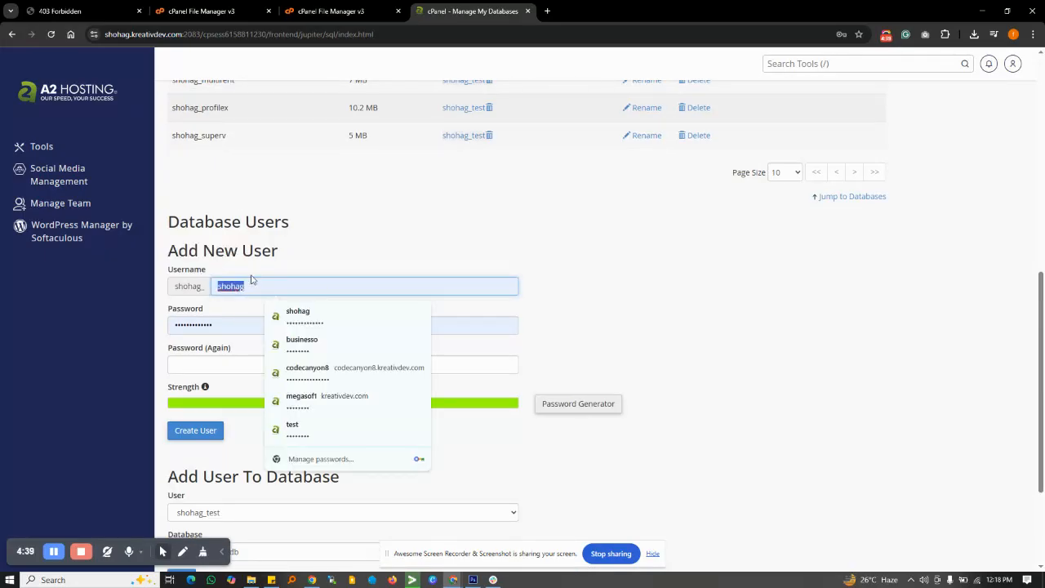
type("eco")
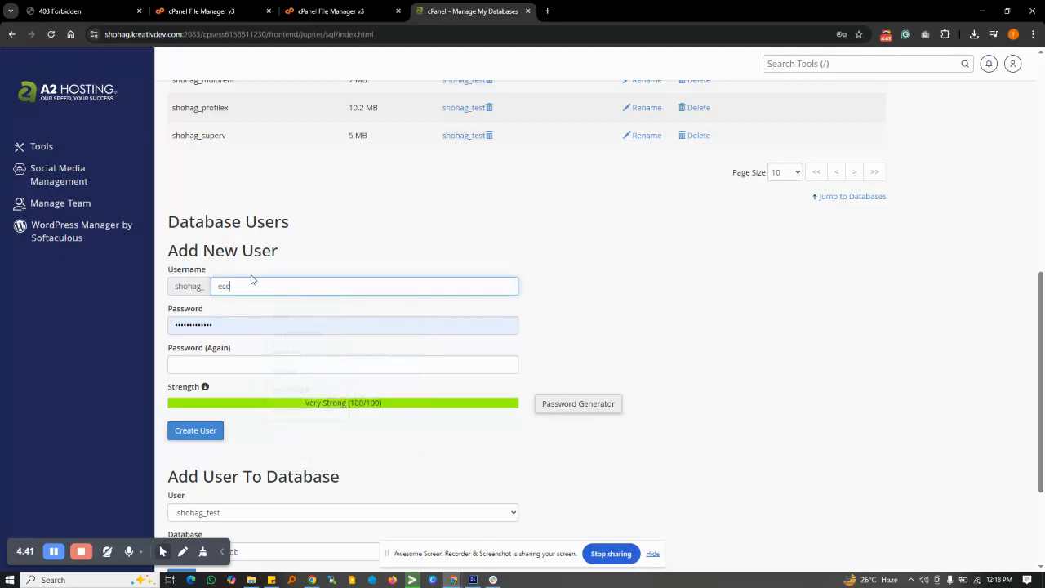
type("m_user")
Generate a strong password, copy it, apply it, create the database user and decline saving it in the browser
double_click(371, 328)
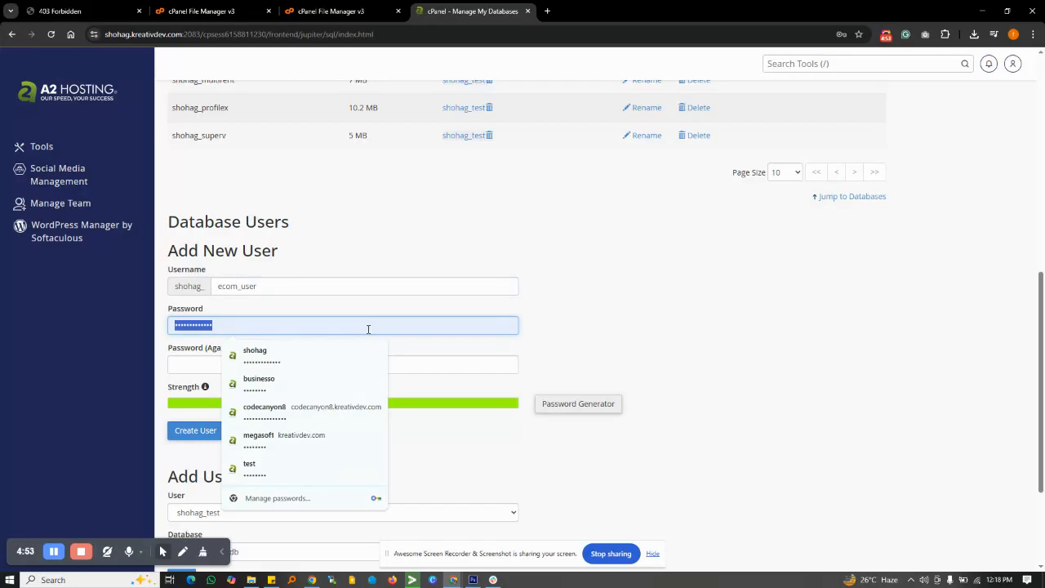
left_click(564, 404)
triple_click(495, 272)
key("ctrl+c")
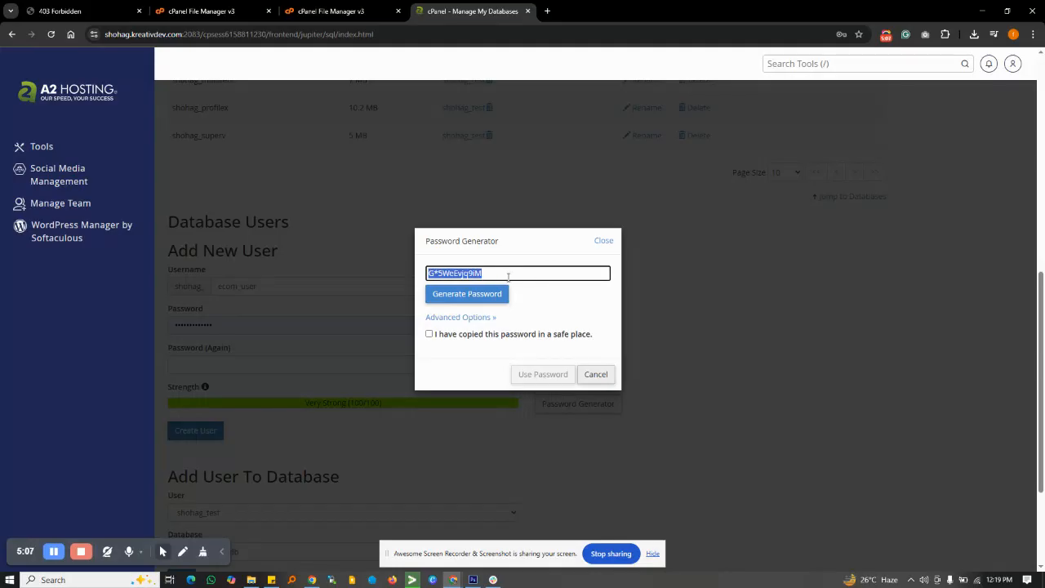
left_click(490, 335)
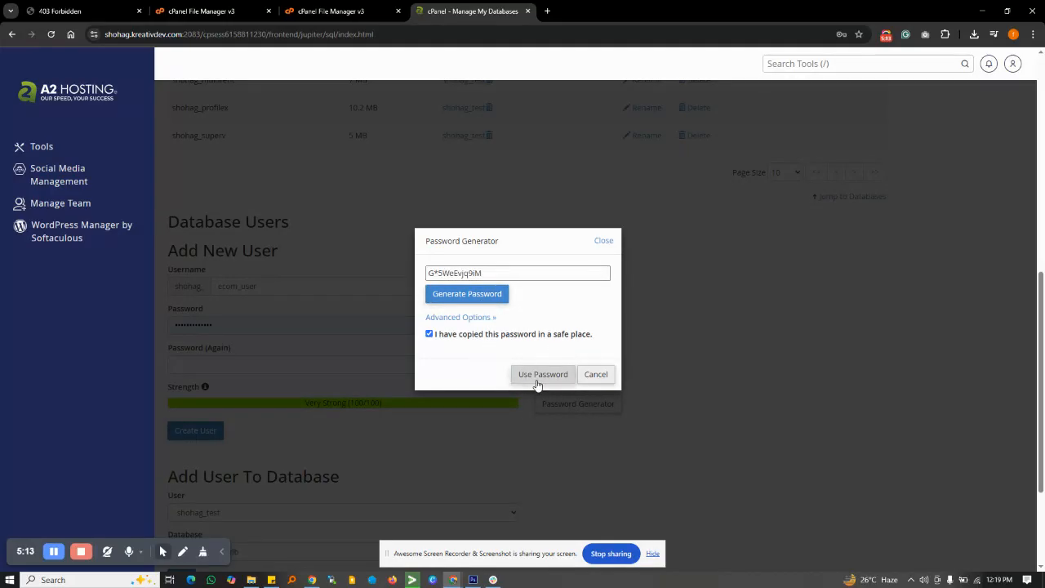
left_click(541, 374)
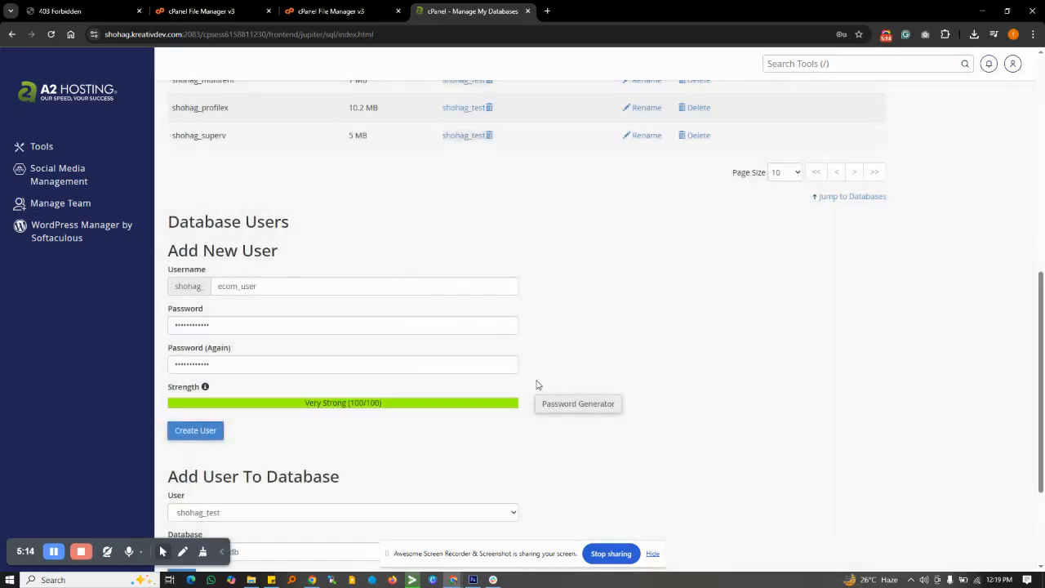
left_click(196, 437)
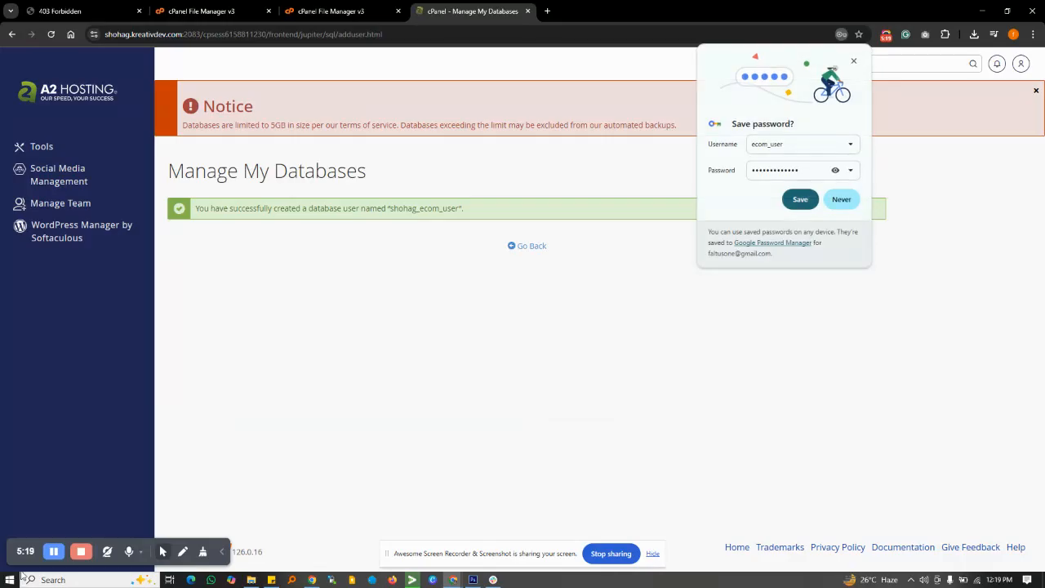
left_click(841, 199)
Open Notepad and paste the generated database user password into it for safekeeping
left_click(10, 579)
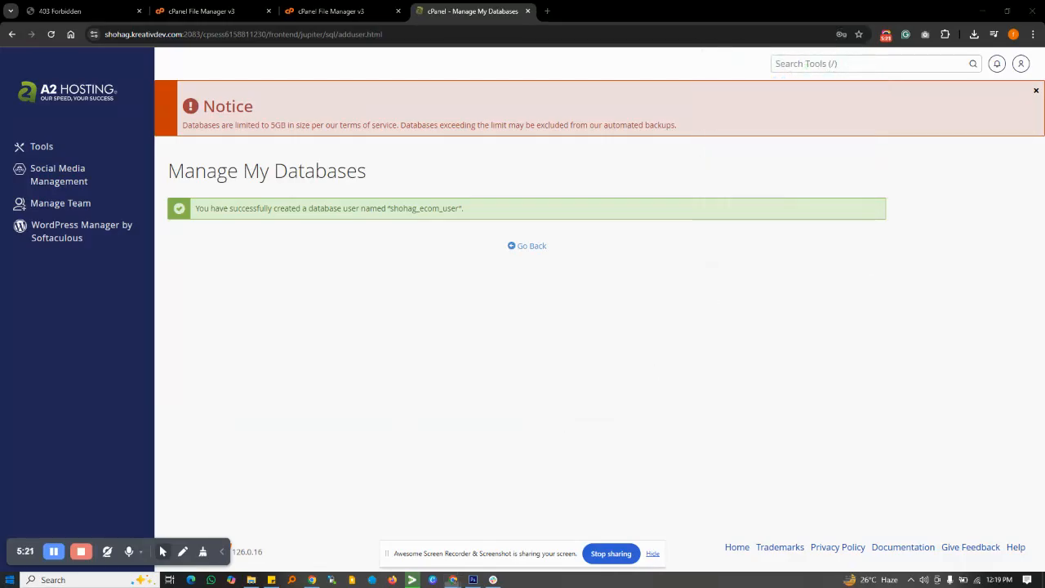
type("note")
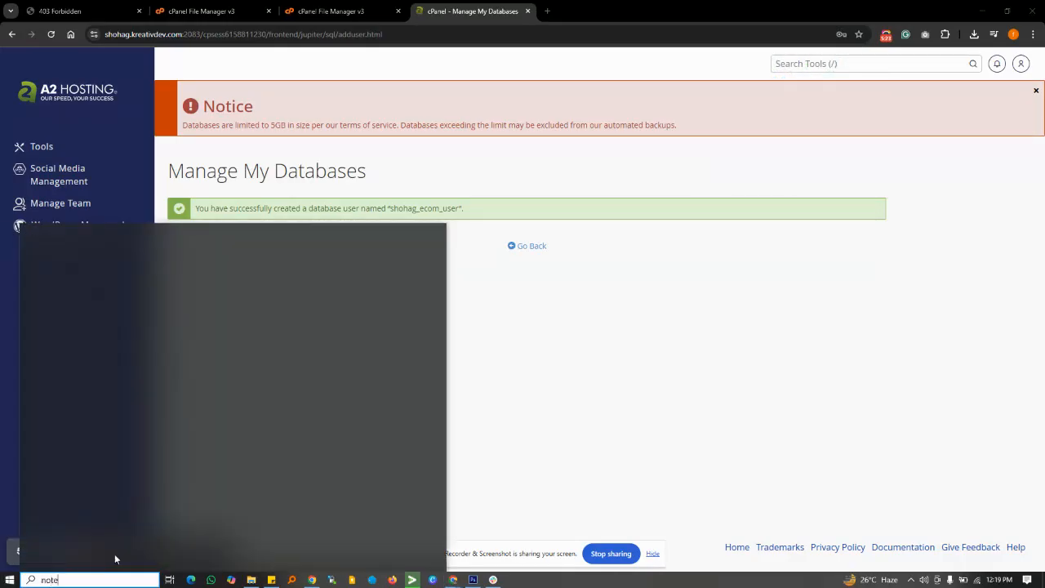
key("Return")
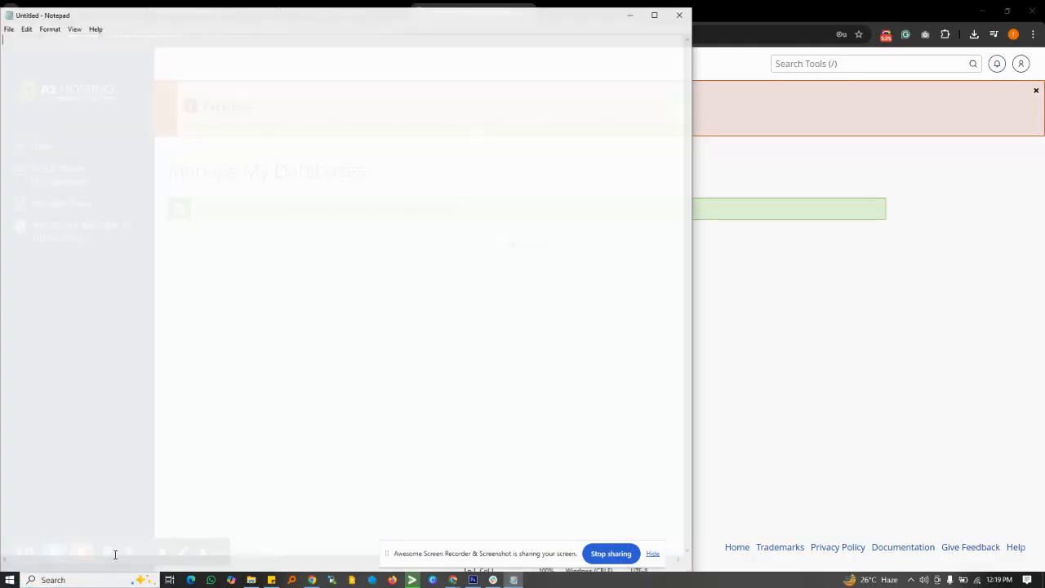
key("ctrl+v")
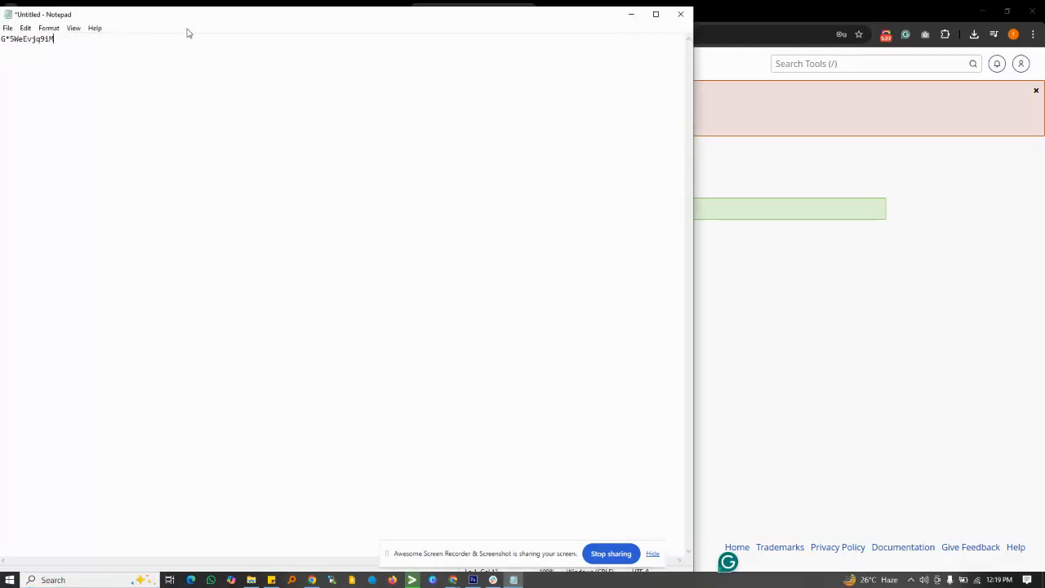
scroll(196, 154, "up", 8, "ctrl")
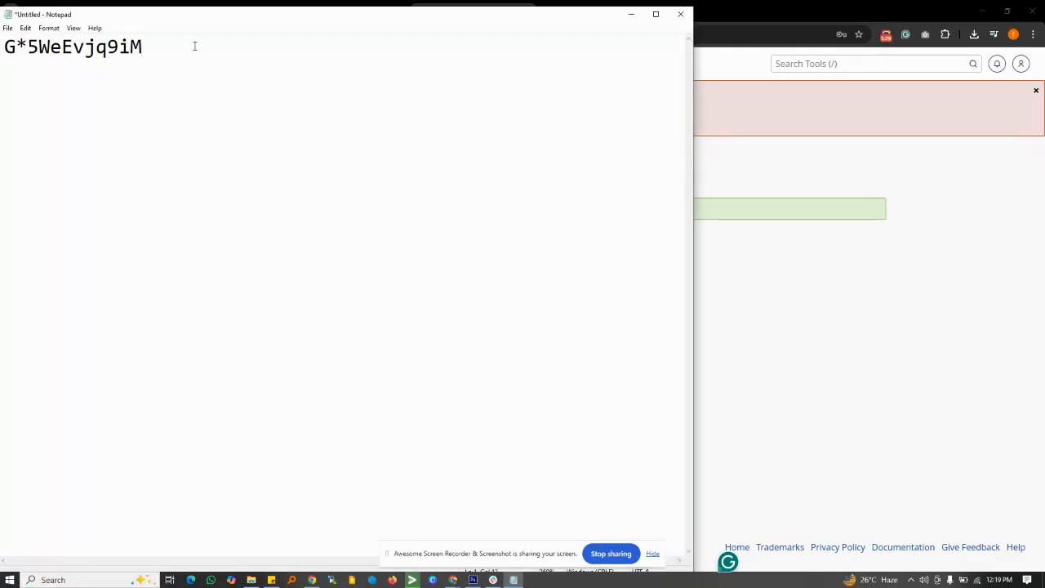
left_click_drag(210, 12, 63, 216)
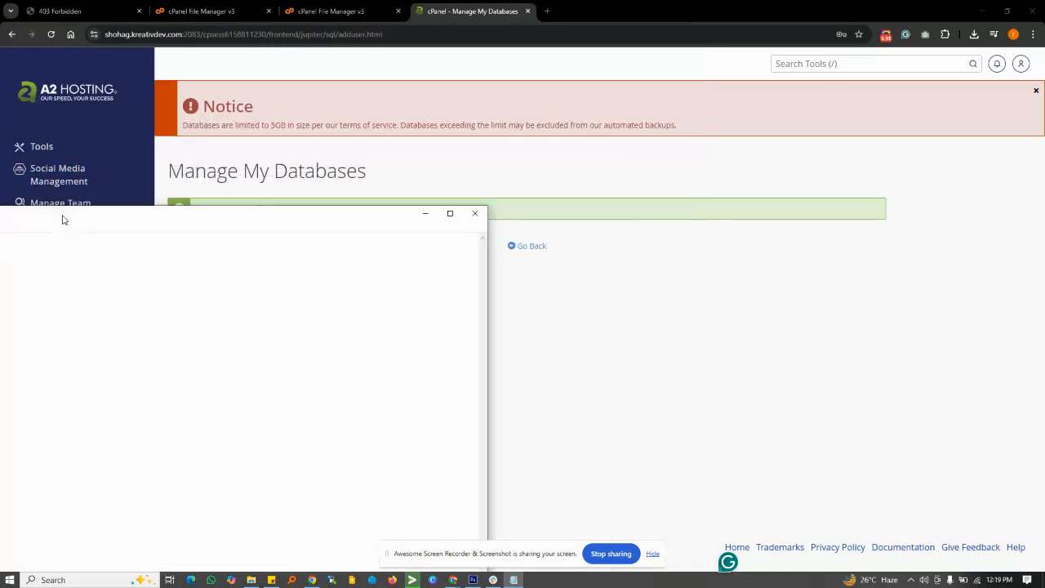
Assign the user shohag_ecom_user to the database shohag_ecom_db
left_click(724, 323)
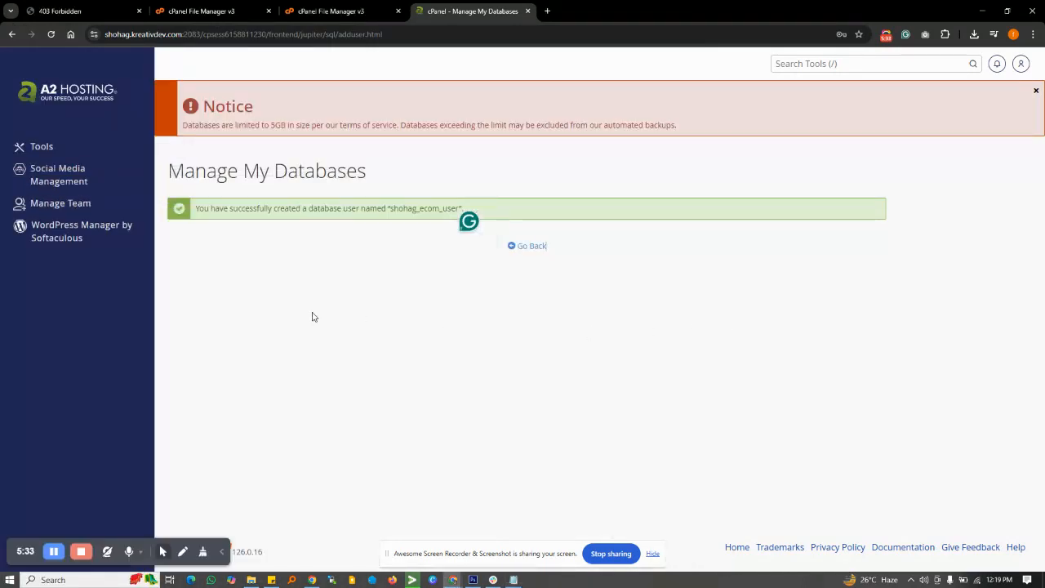
left_click(529, 248)
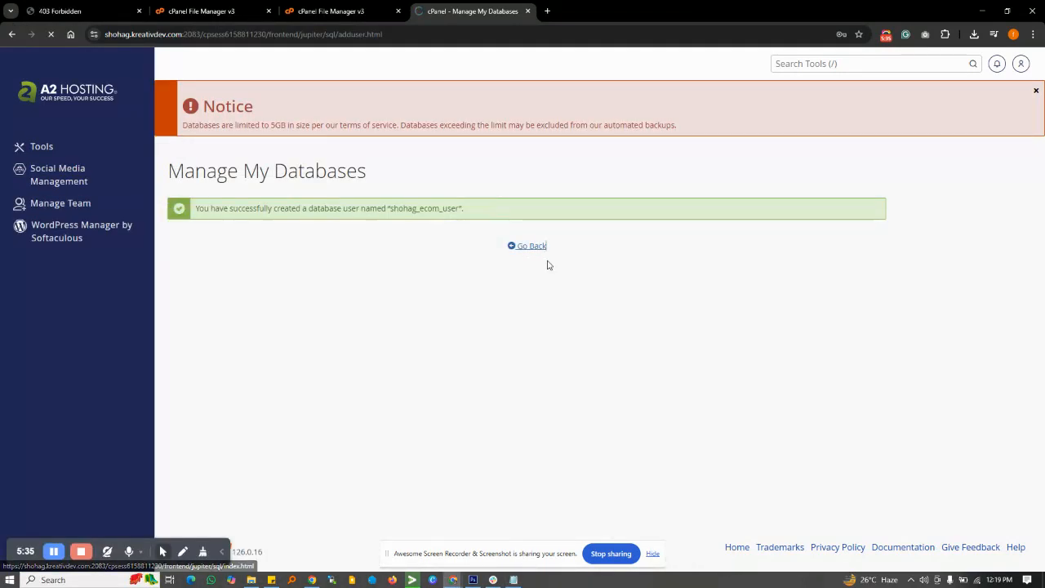
scroll(280, 308, "down", 10)
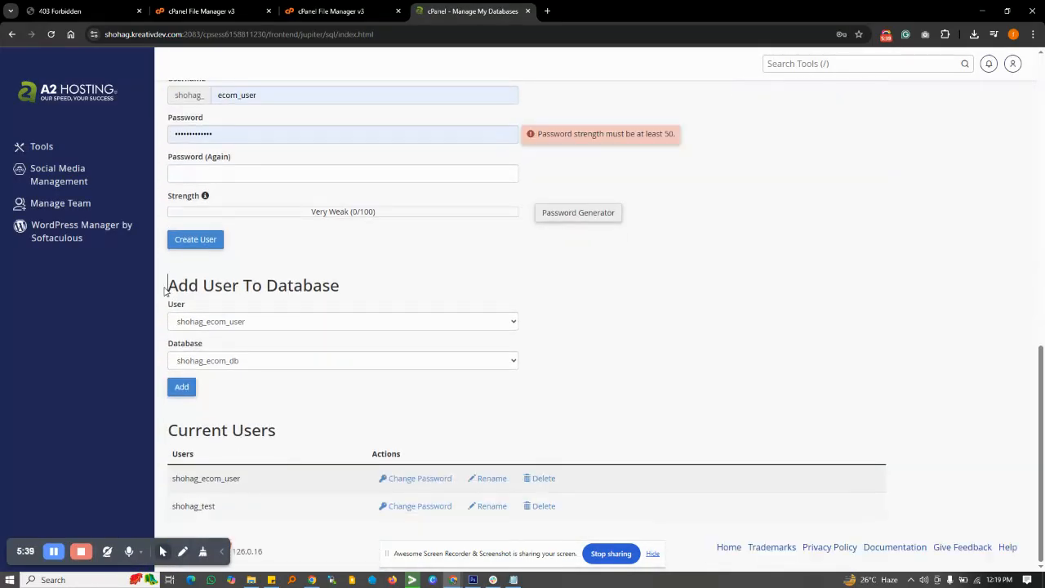
left_click_drag(167, 285, 341, 285)
left_click(276, 328)
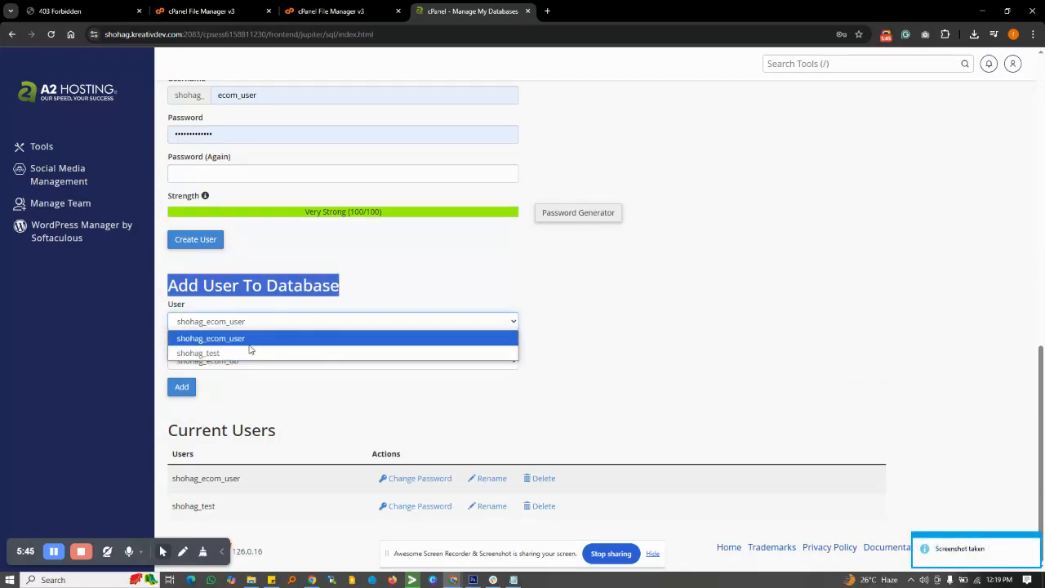
left_click(249, 344)
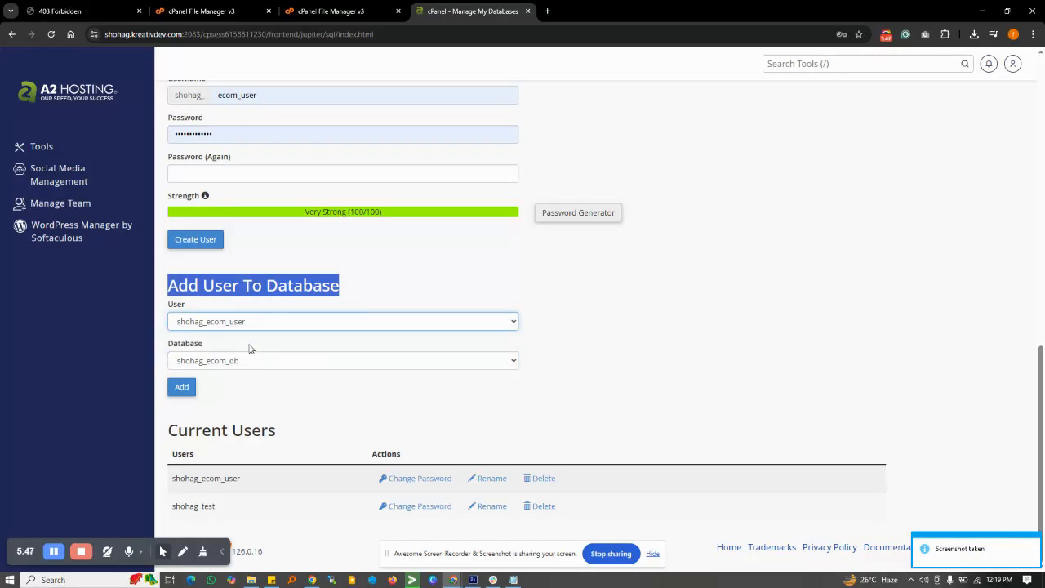
left_click(212, 366)
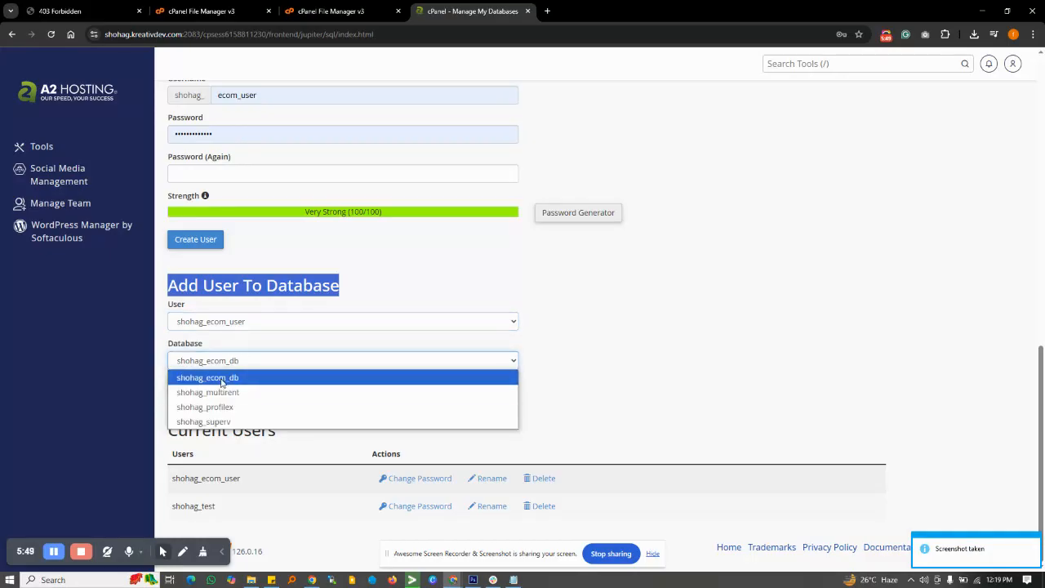
left_click(215, 379)
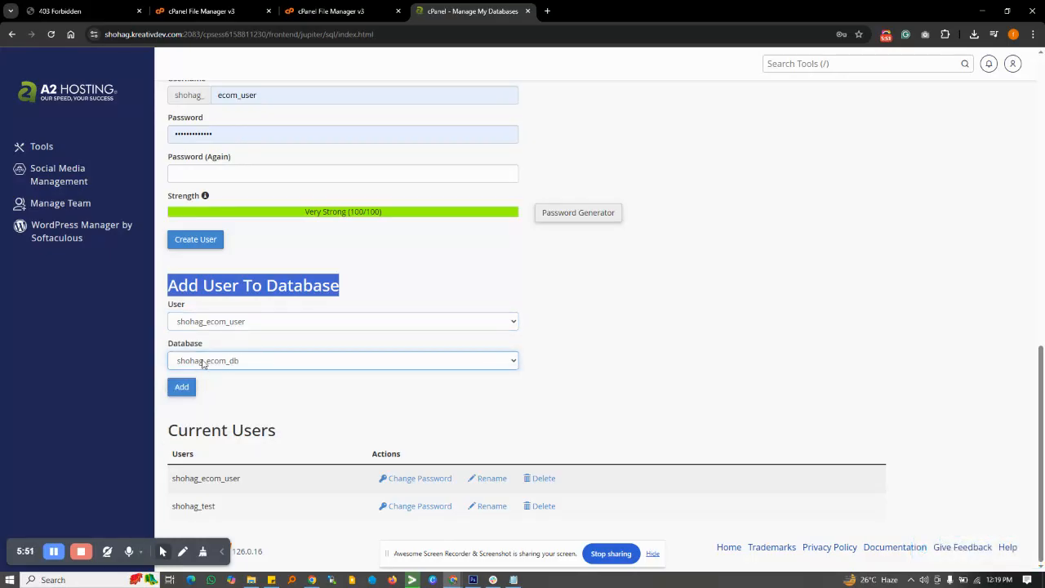
left_click(193, 393)
left_click(185, 394)
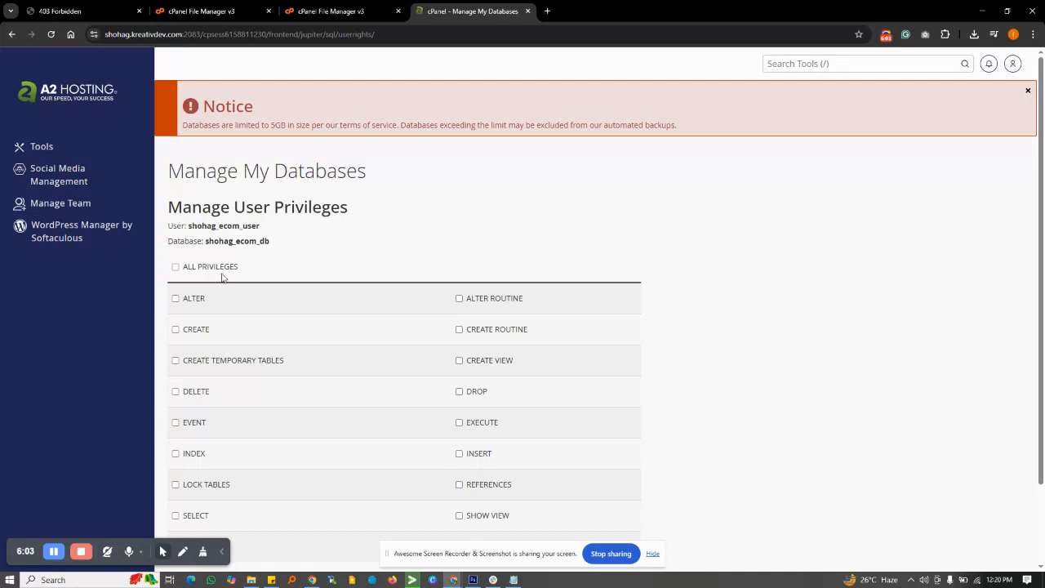
Grant the user all privileges on the database and save the changes
scroll(465, 400, "down", 2)
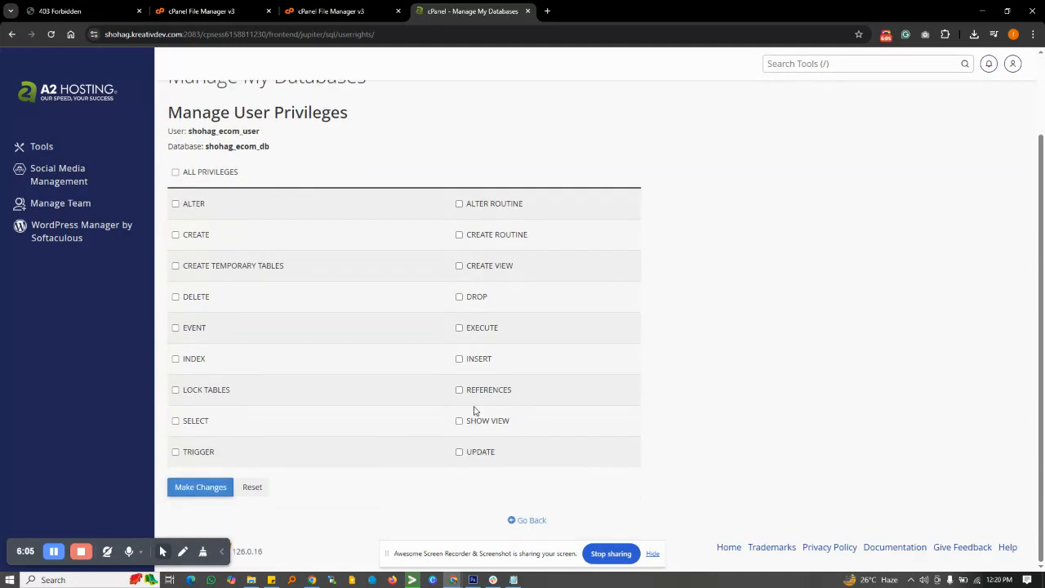
scroll(220, 312, "up", 2)
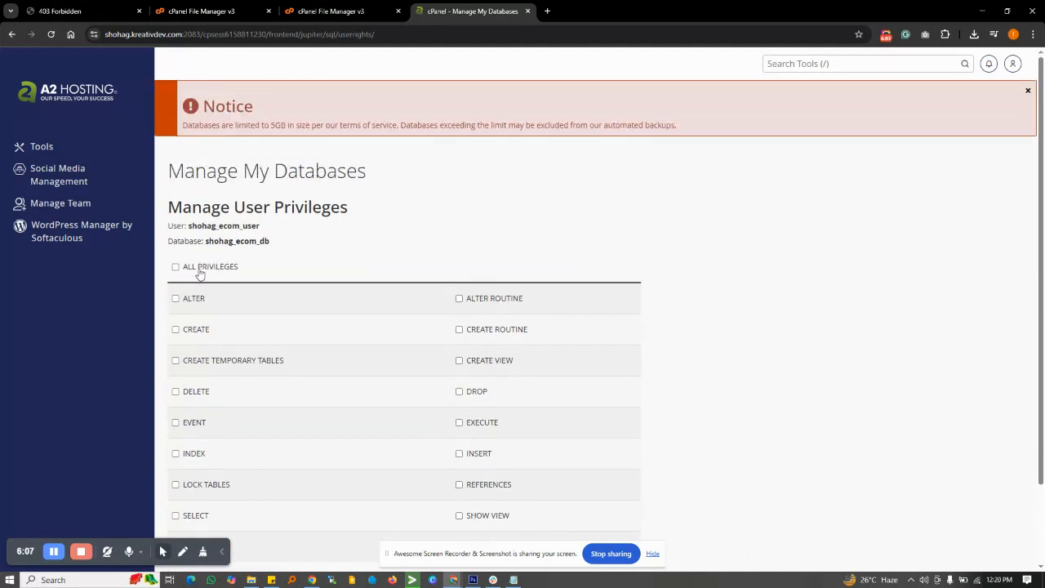
left_click(200, 272)
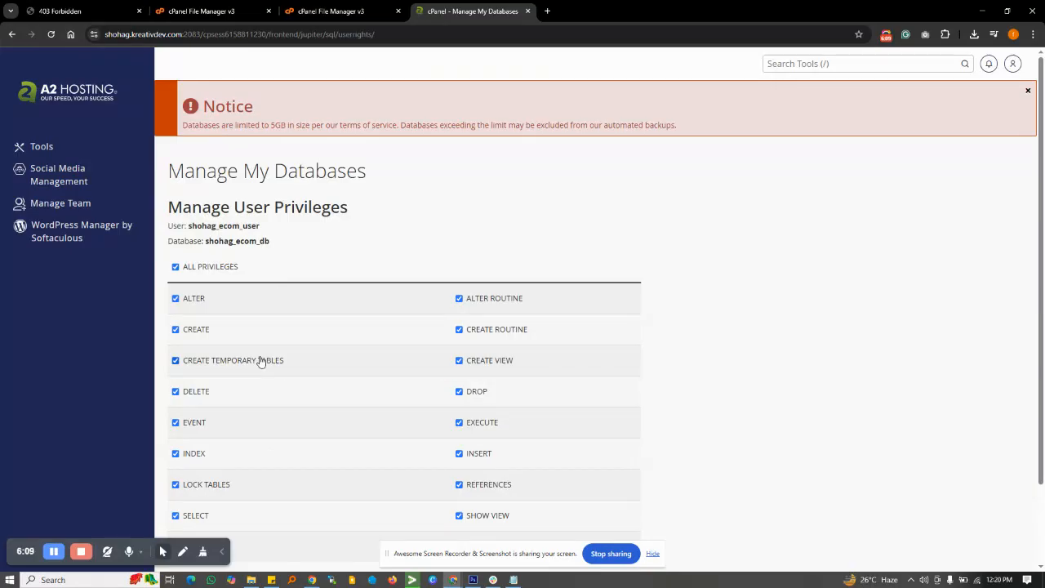
scroll(266, 342, "down", 2)
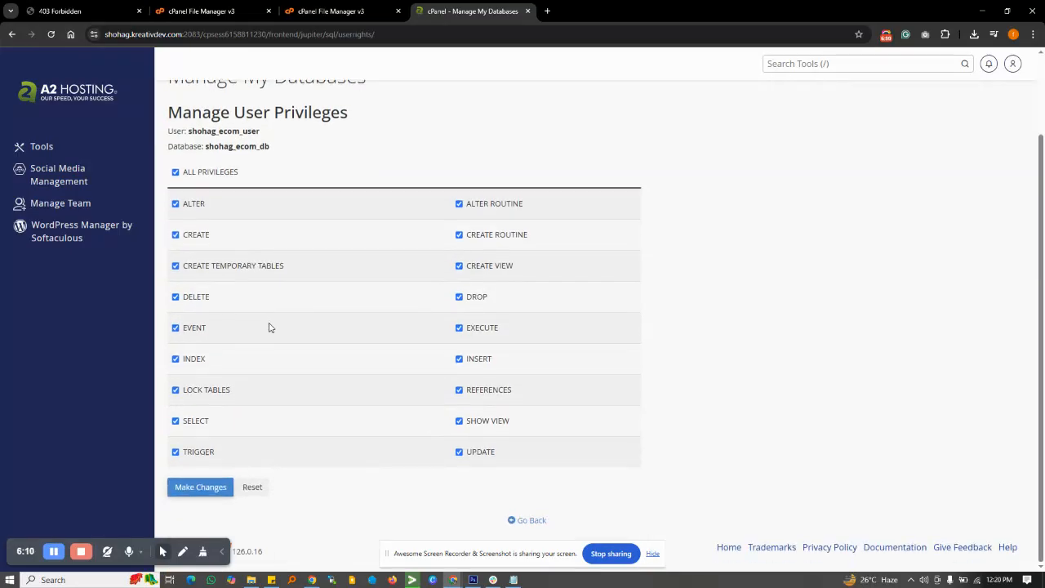
left_click(200, 489)
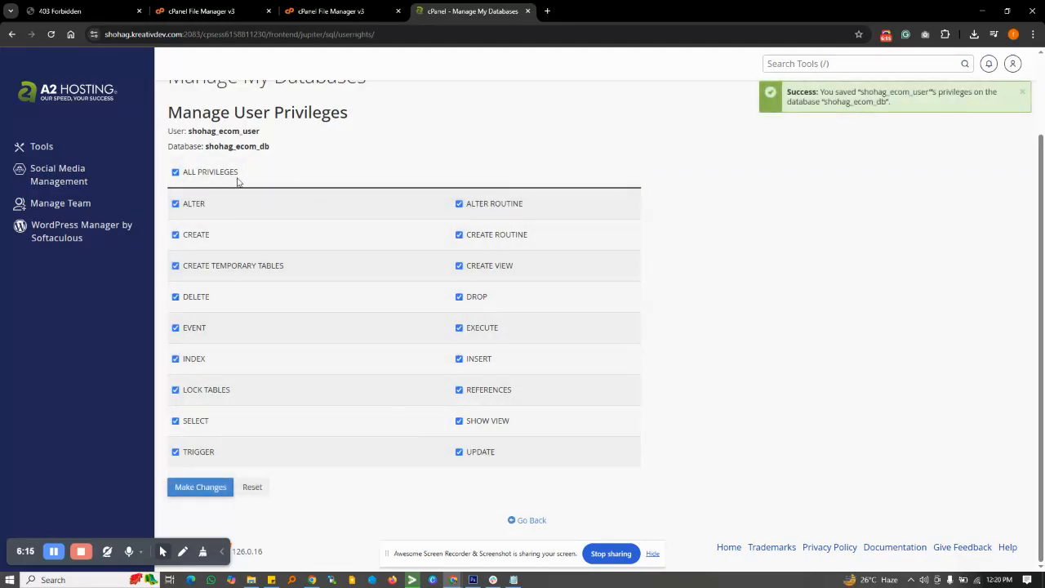
Copy the user and database names and paste them into Notepad below the saved password
scroll(257, 188, "up", 2)
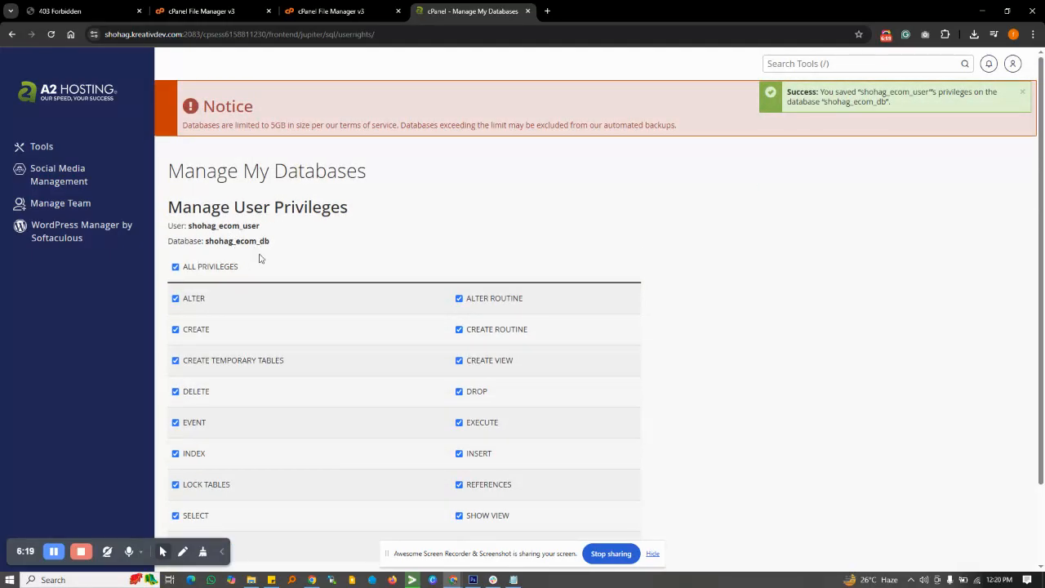
left_click_drag(278, 245, 165, 222)
key("ctrl+c")
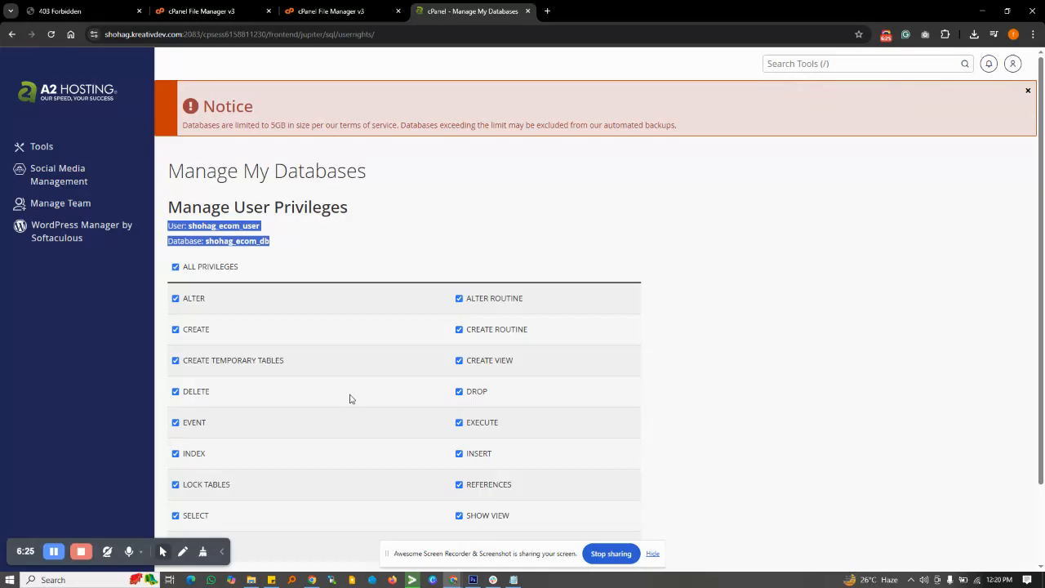
left_click(513, 579)
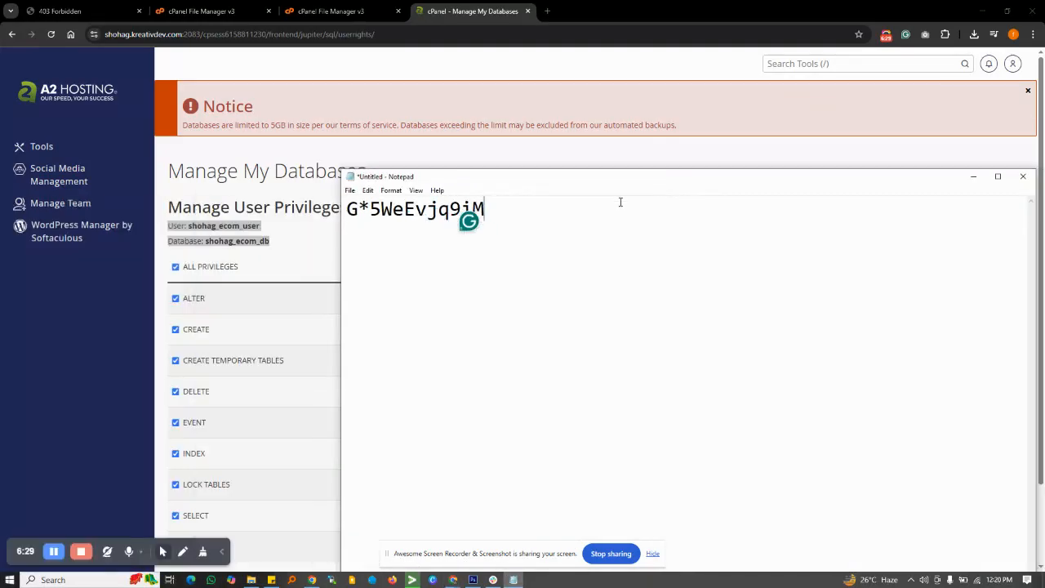
key("Return")
key("Return")
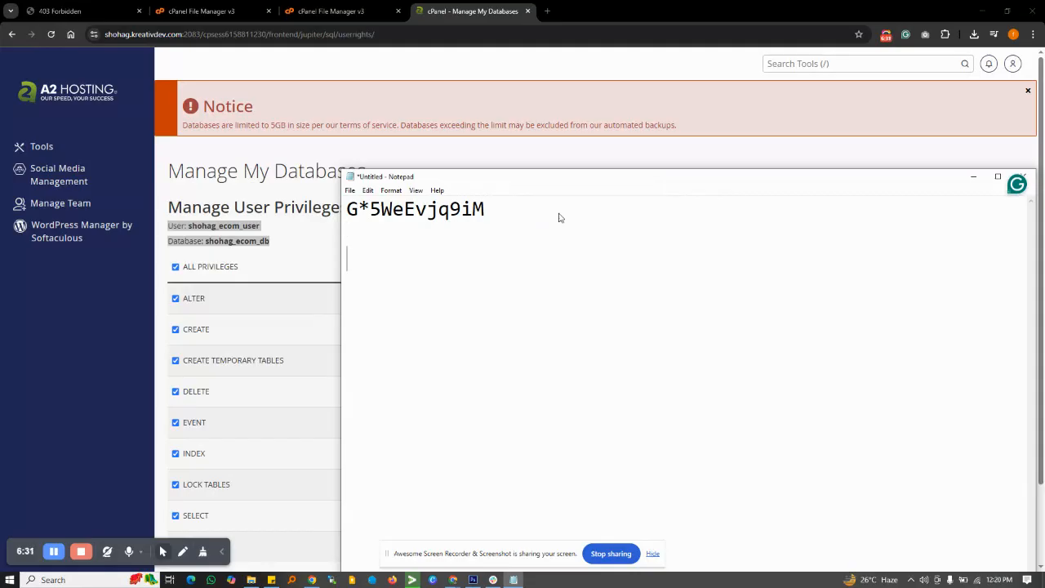
key("ctrl+v")
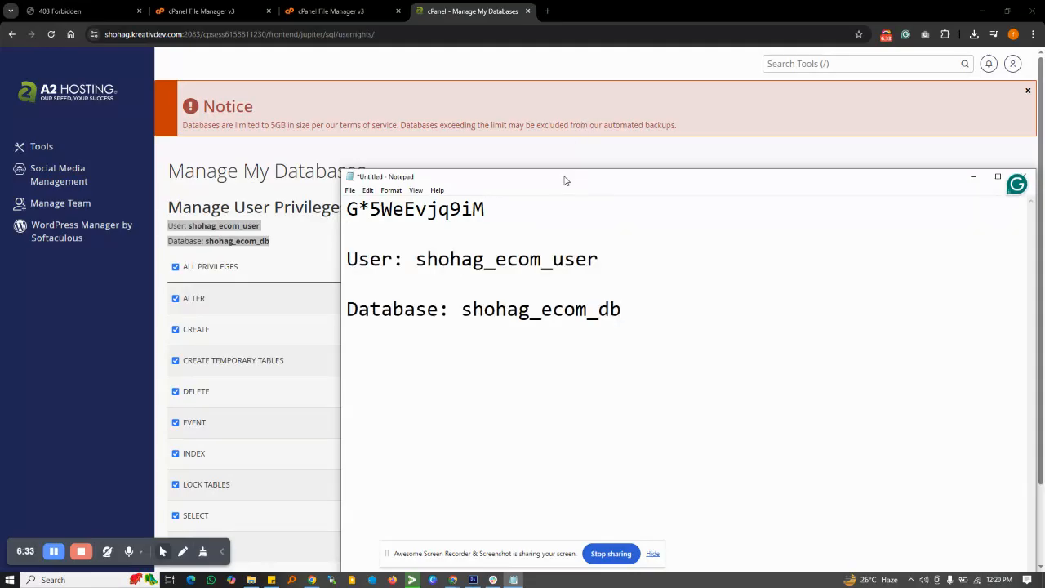
left_click_drag(564, 176, 427, 187)
Return to the database management page and review the Current Databases list
left_click(452, 74)
scroll(232, 351, "down", 2)
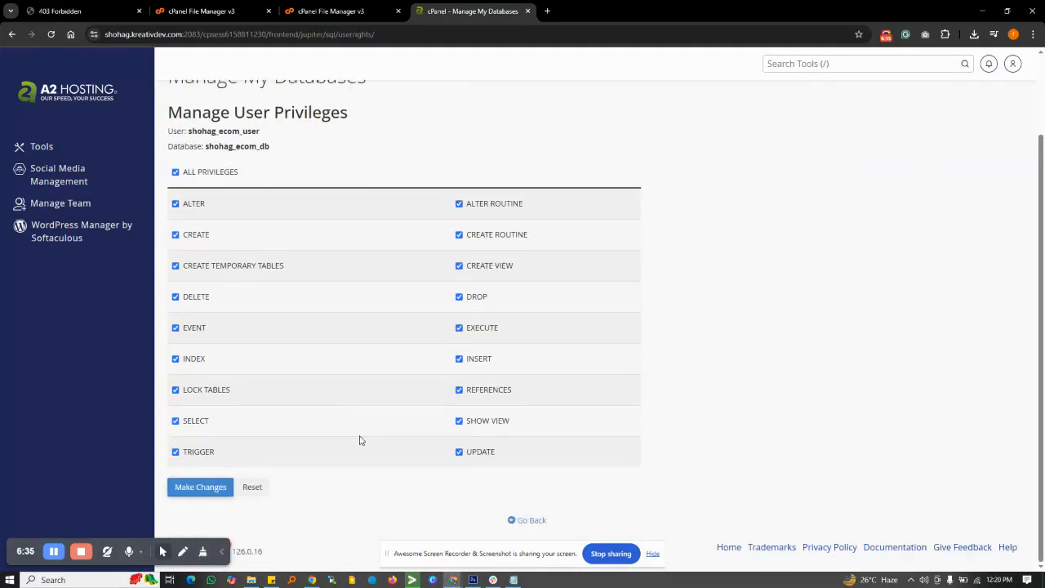
left_click(529, 522)
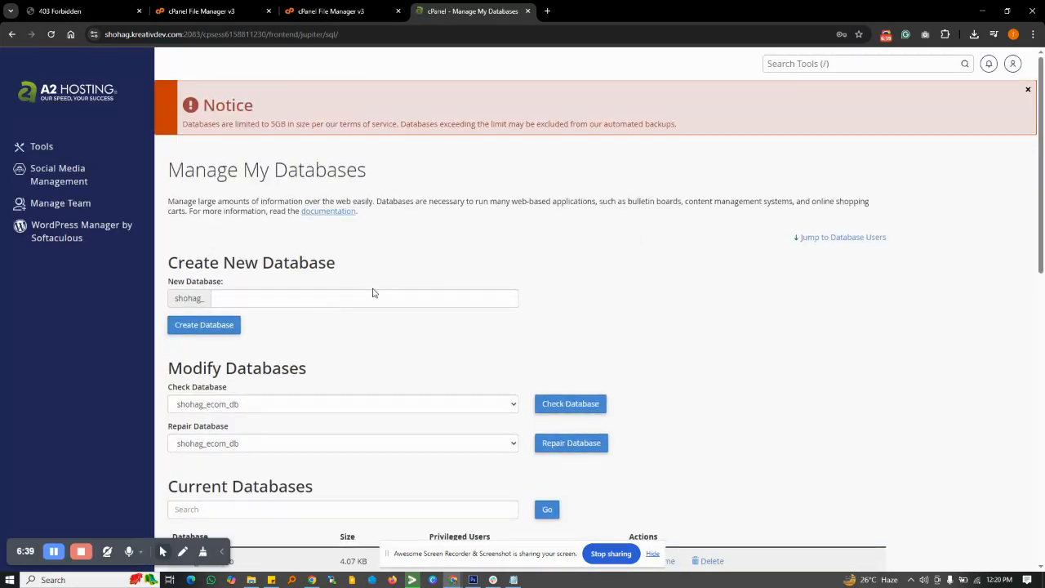
scroll(182, 409, "down", 3)
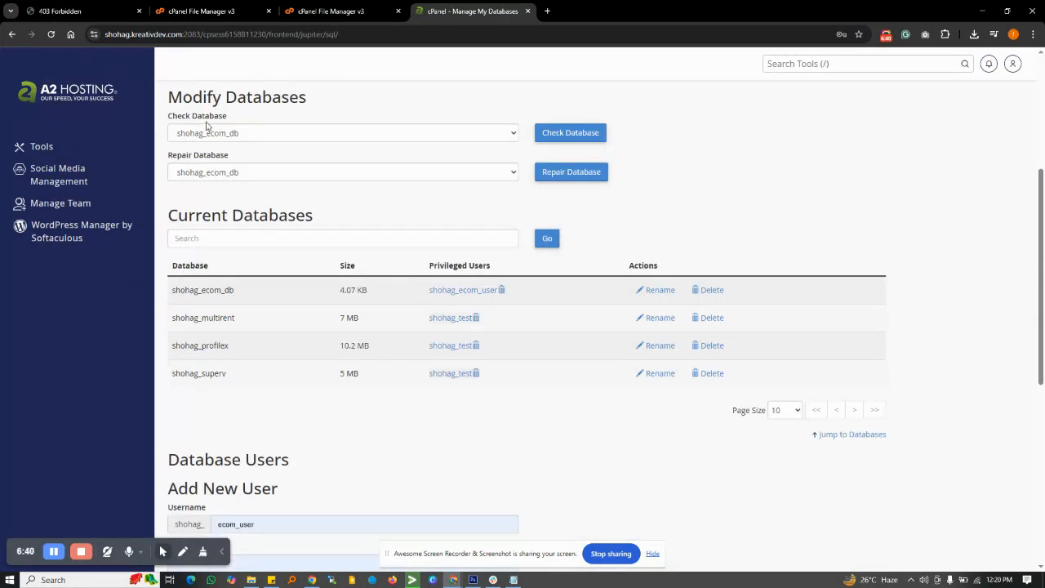
left_click(331, 10)
left_click(201, 11)
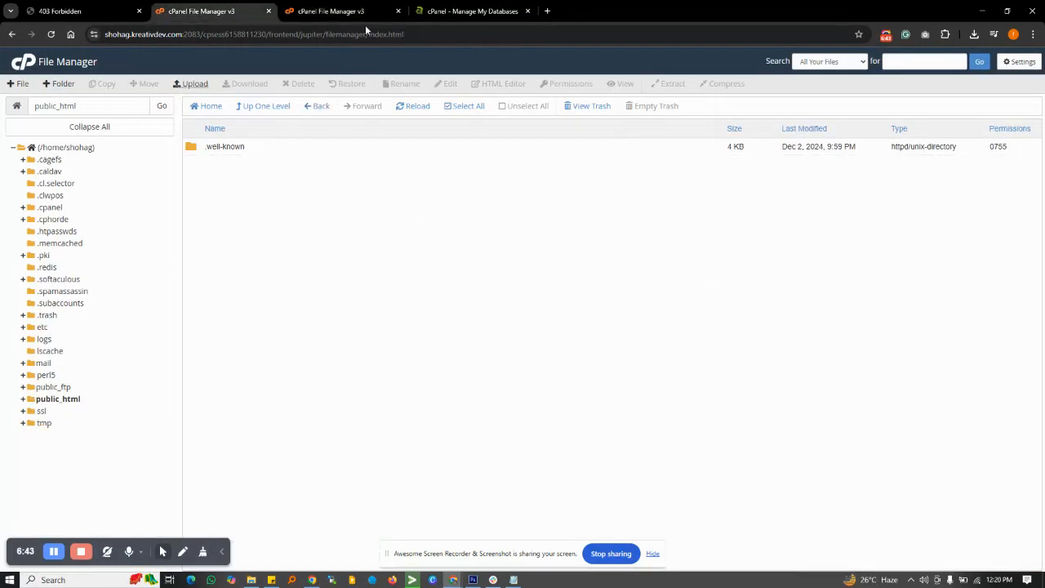
left_click(469, 11)
scroll(82, 122, "up", 3)
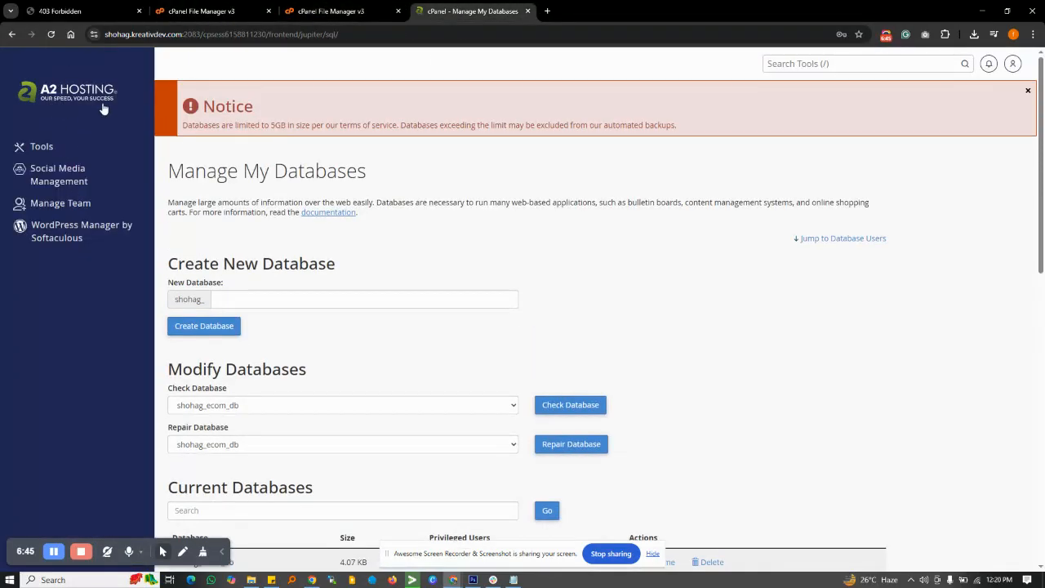
left_click(12, 35)
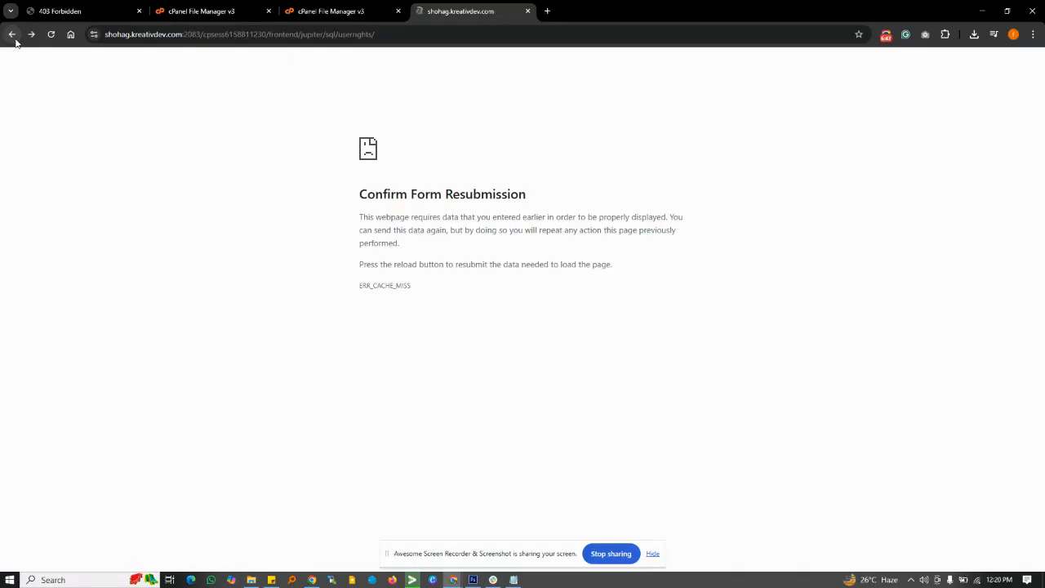
Open phpMyAdmin from the cPanel tools and select the shohag_ecom_db database
left_click(367, 12)
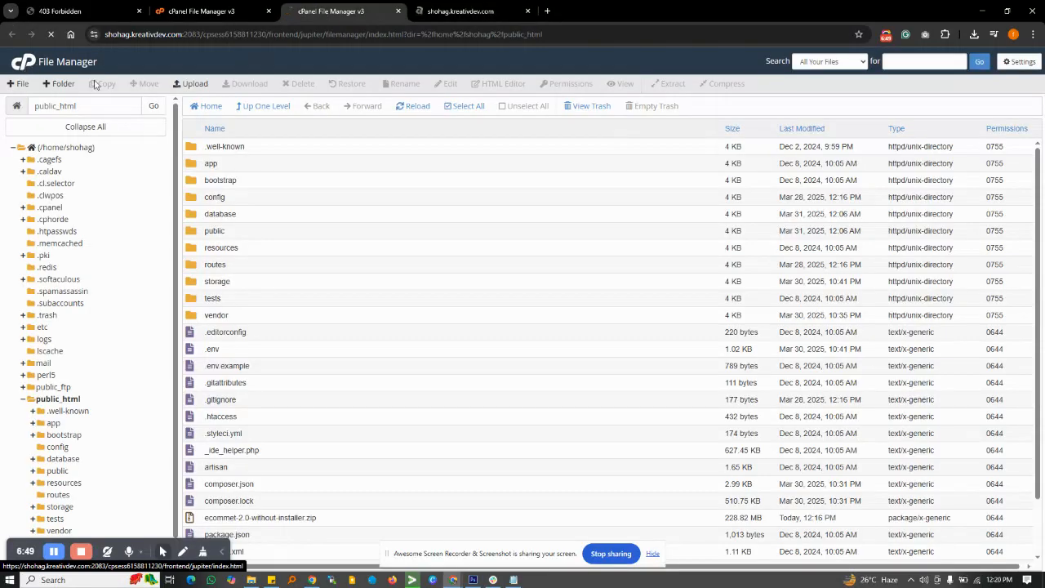
scroll(302, 357, "down", 4)
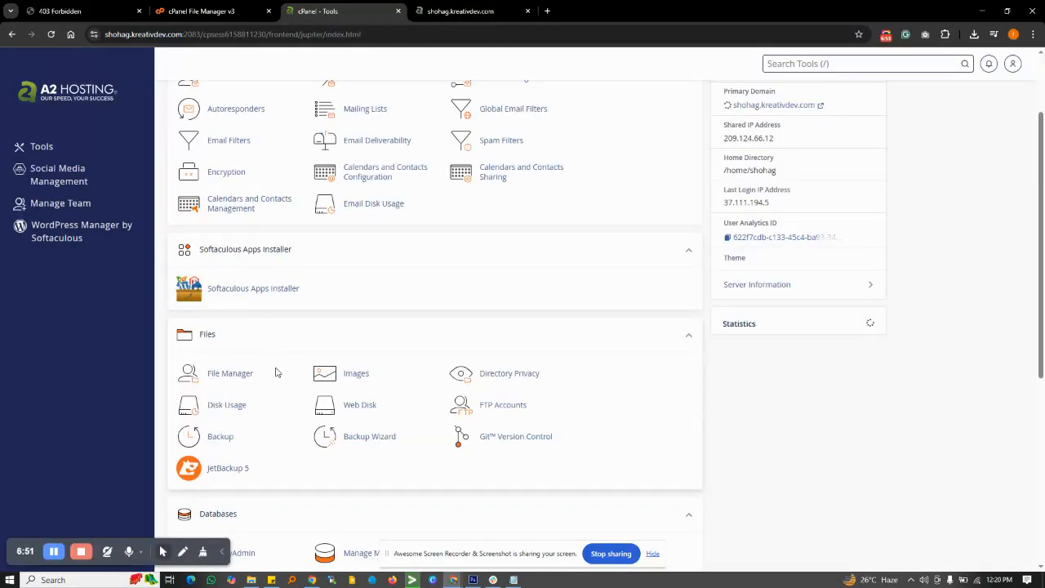
scroll(384, 337, "down", 3)
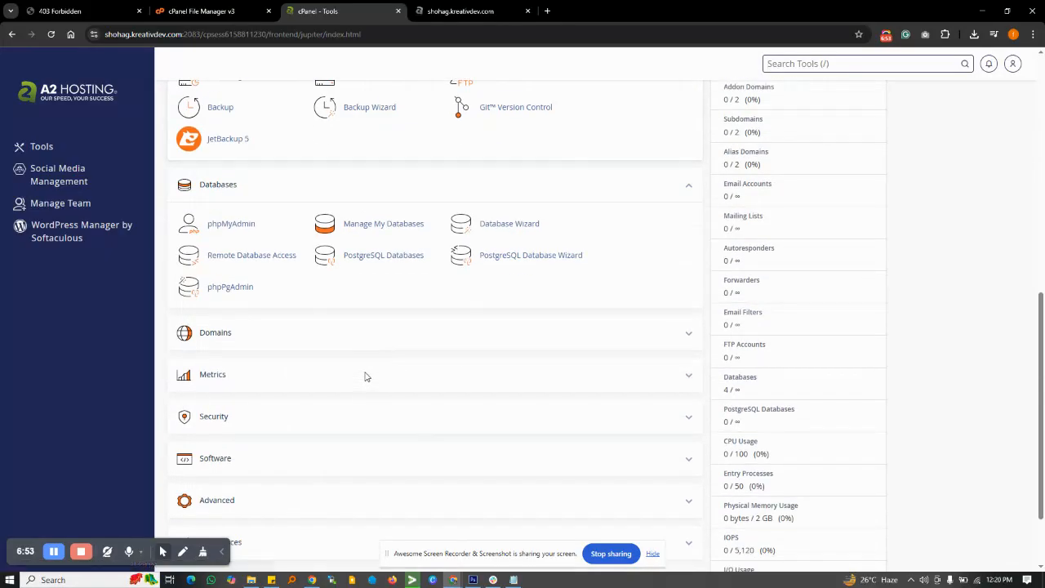
scroll(376, 359, "up", 1)
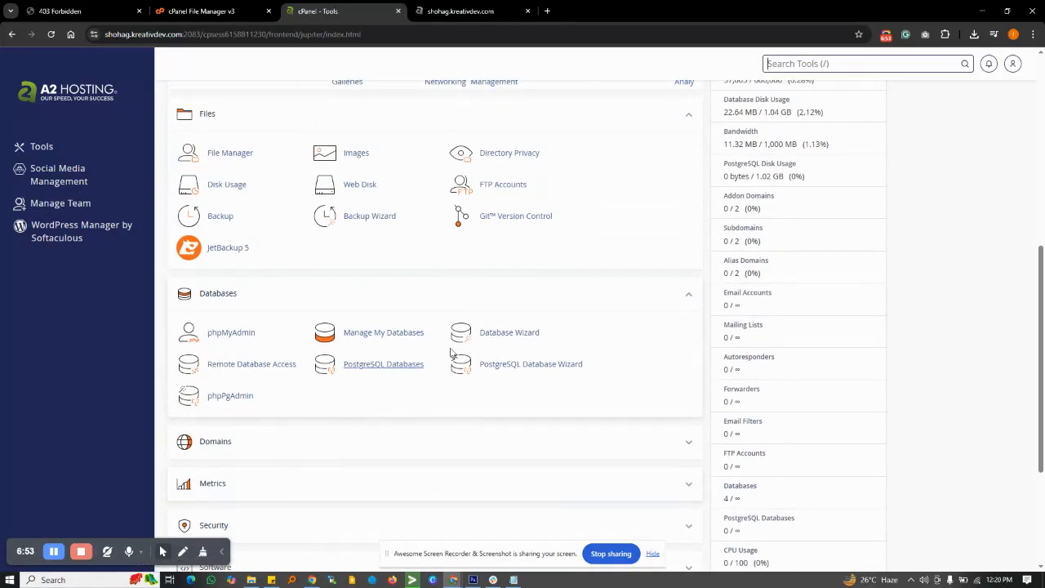
left_click(228, 336)
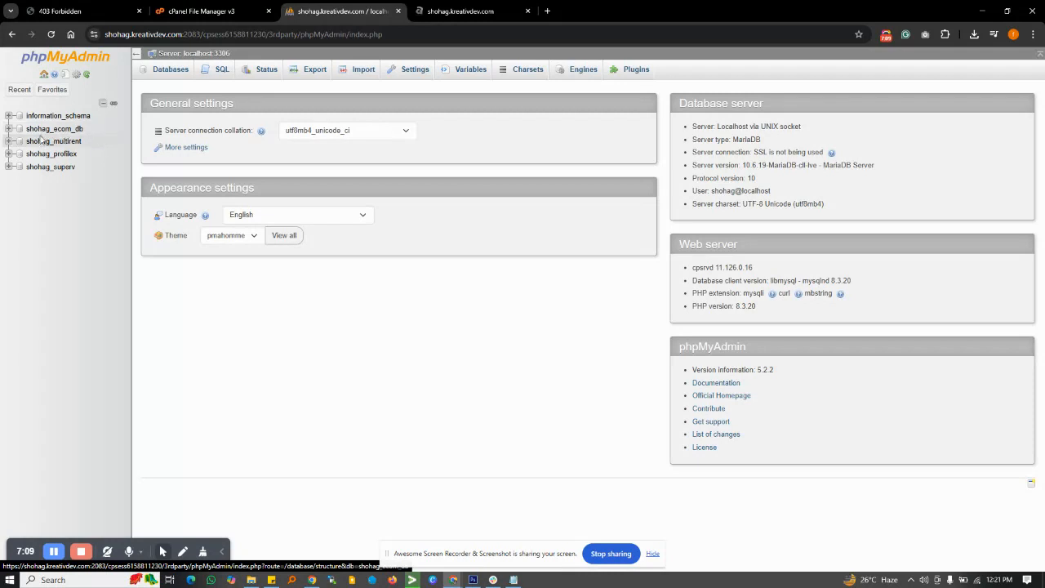
left_click(72, 133)
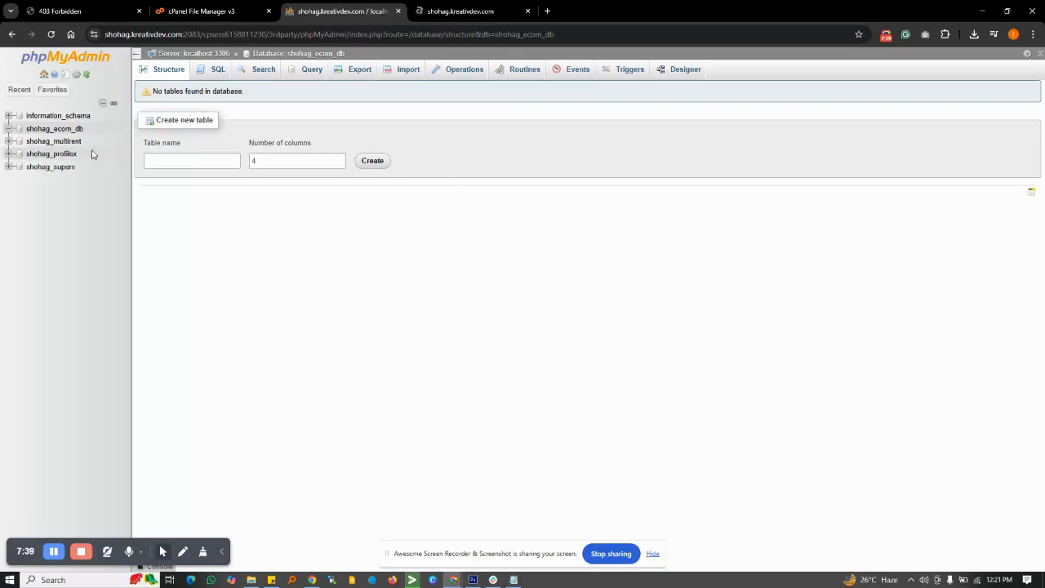
left_click(77, 129)
left_click(67, 129)
left_click(74, 131)
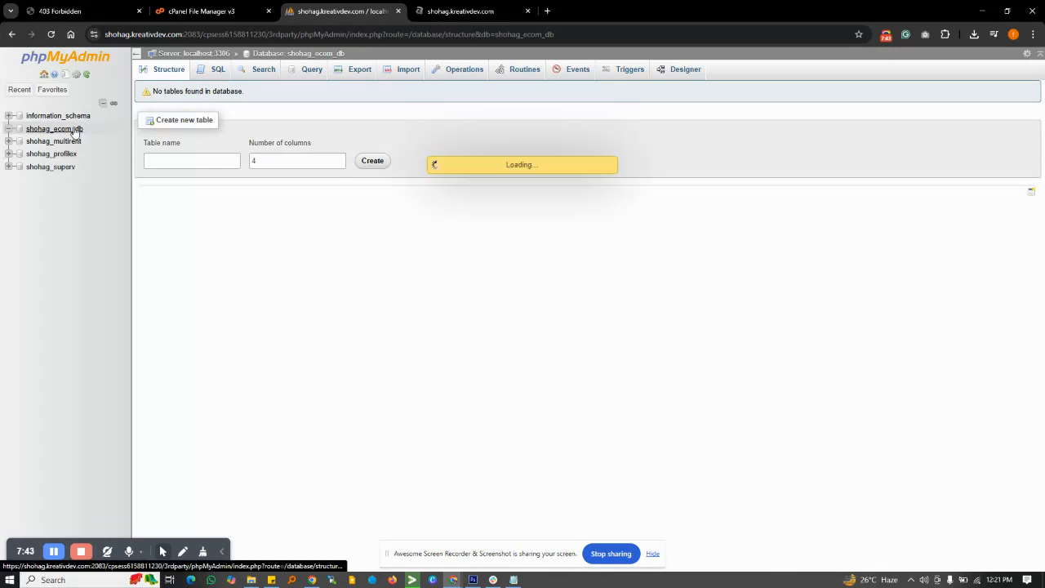
Open the database's import page and choose ecommet-2.0.sql from Downloads as the file to import
left_click(418, 72)
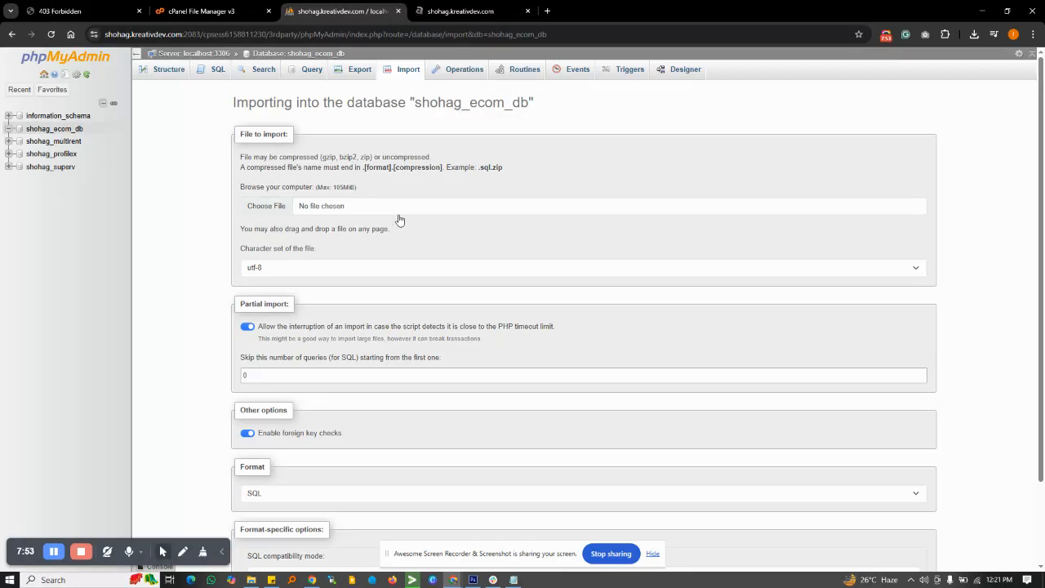
left_click(369, 209)
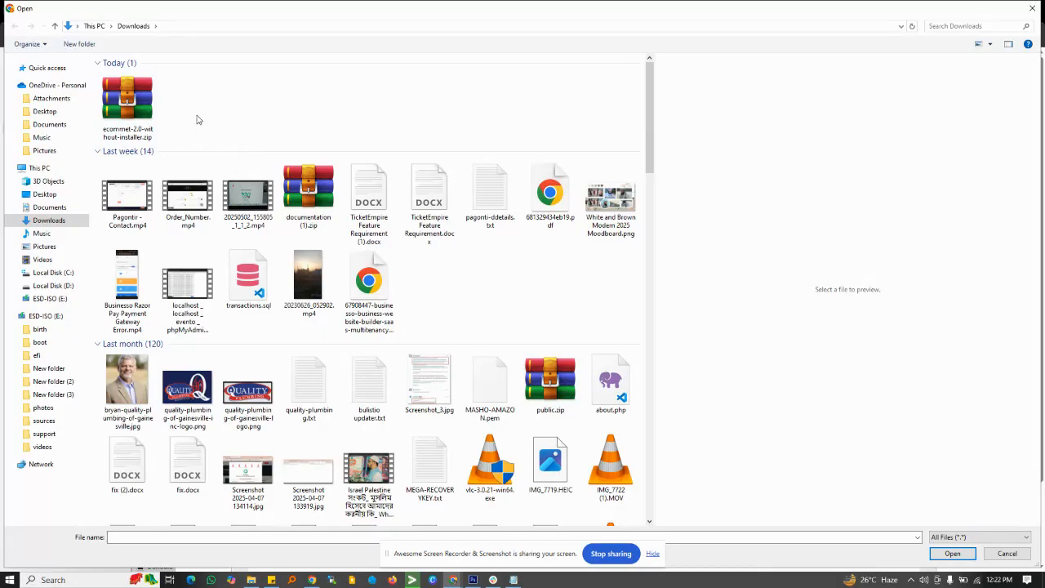
key("e")
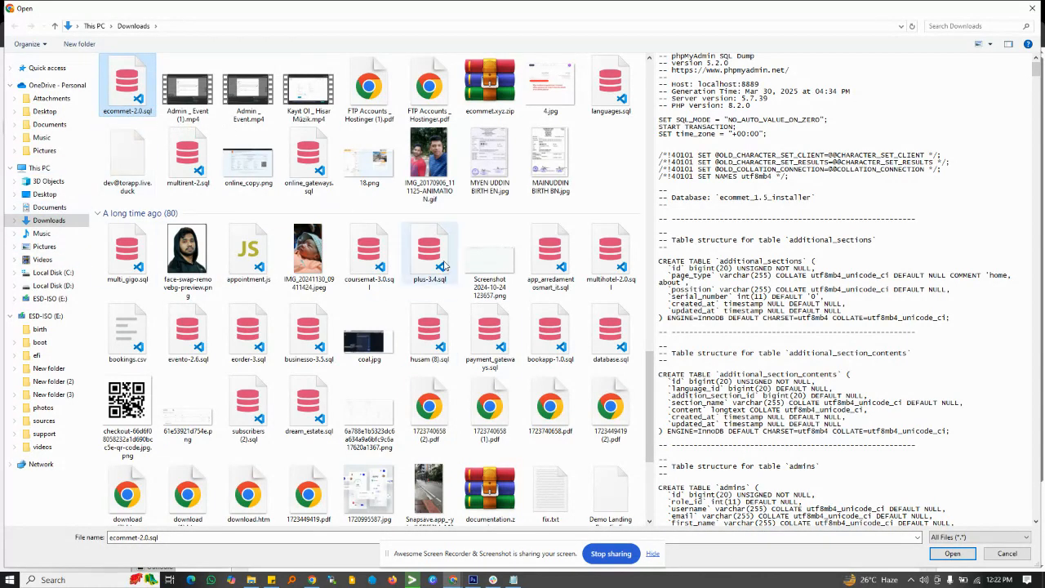
left_click(960, 560)
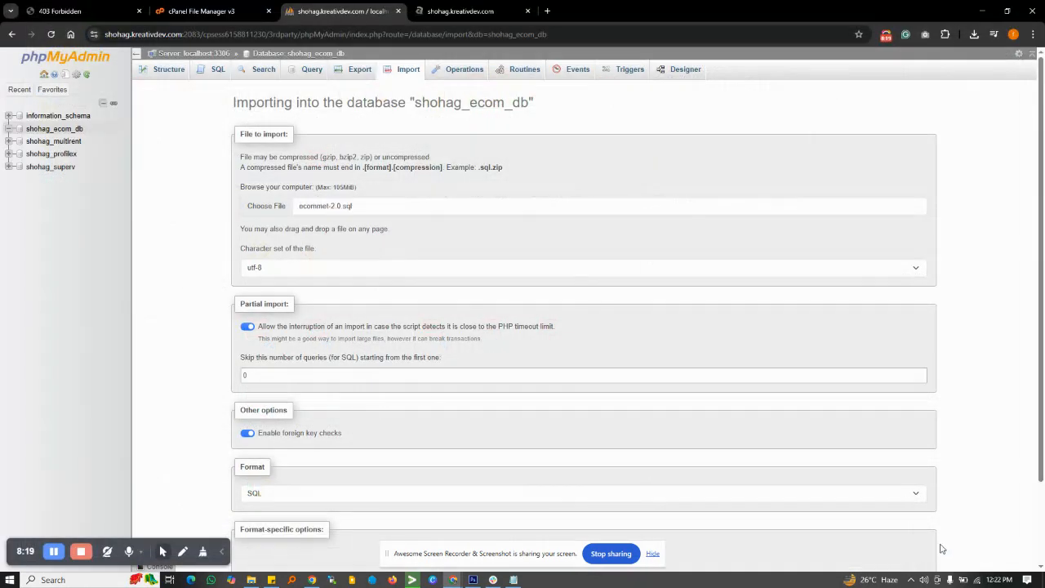
Run the import of ecommet-2.0.sql into the shohag_ecom_db database
scroll(331, 396, "down", 3)
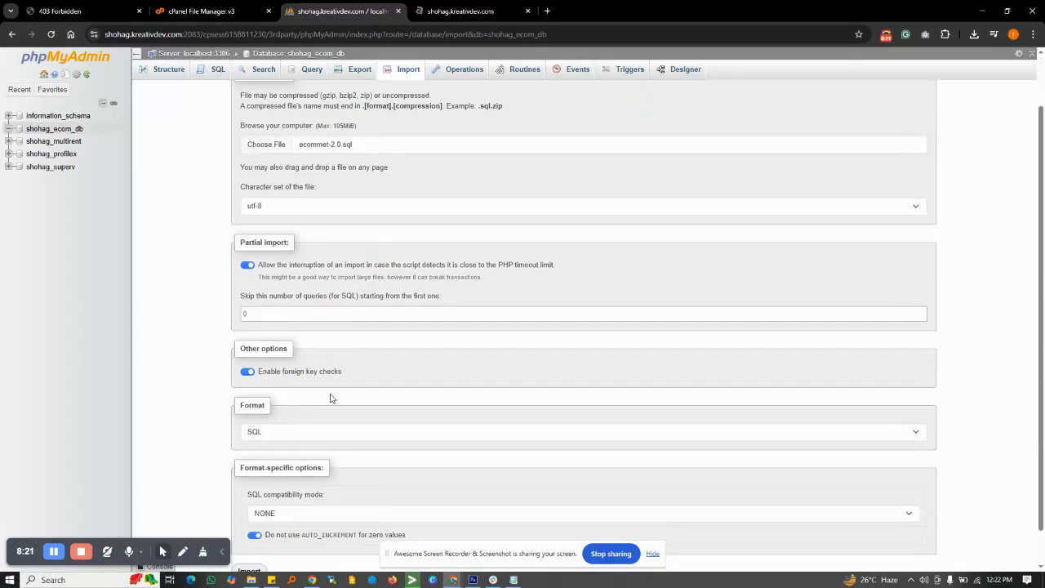
left_click(255, 536)
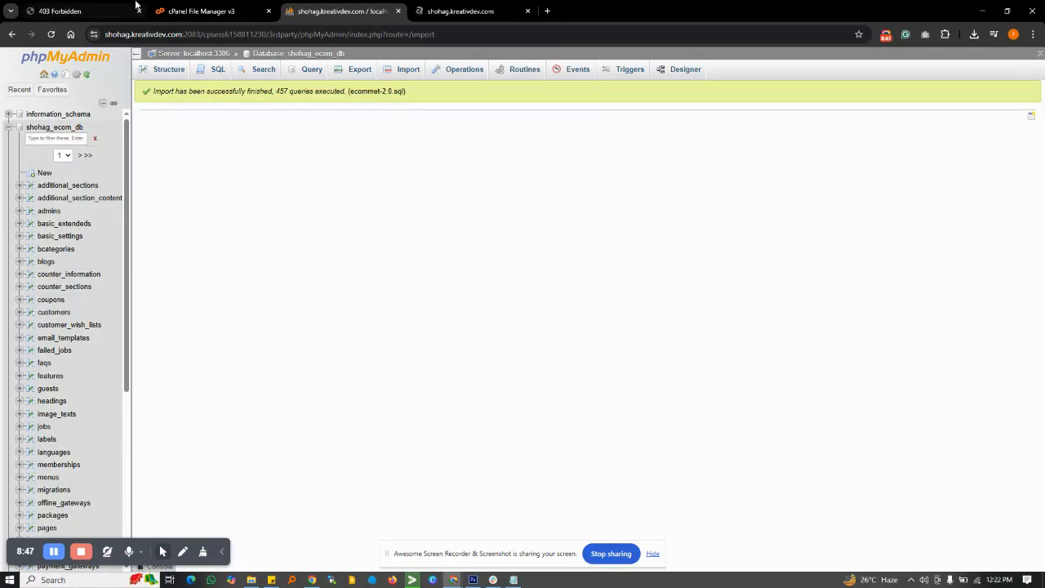
Review the public_html files in File Manager and reload the site to check how it loads
left_click(189, 8)
left_click(59, 399)
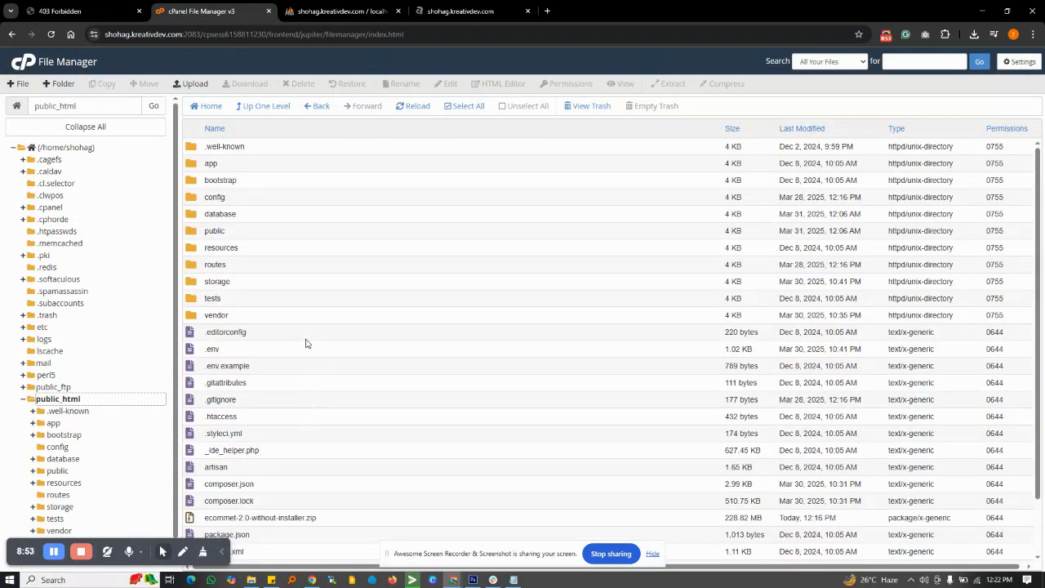
scroll(302, 470, "down", 1)
scroll(297, 482, "up", 1)
left_click(106, 5)
double_click(201, 34)
left_click(177, 119)
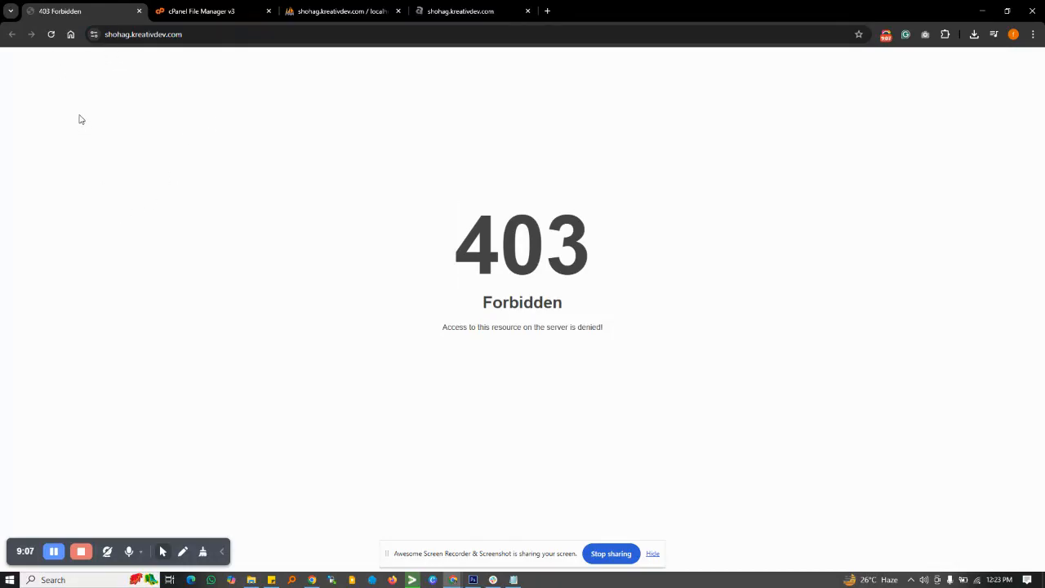
left_click(50, 35)
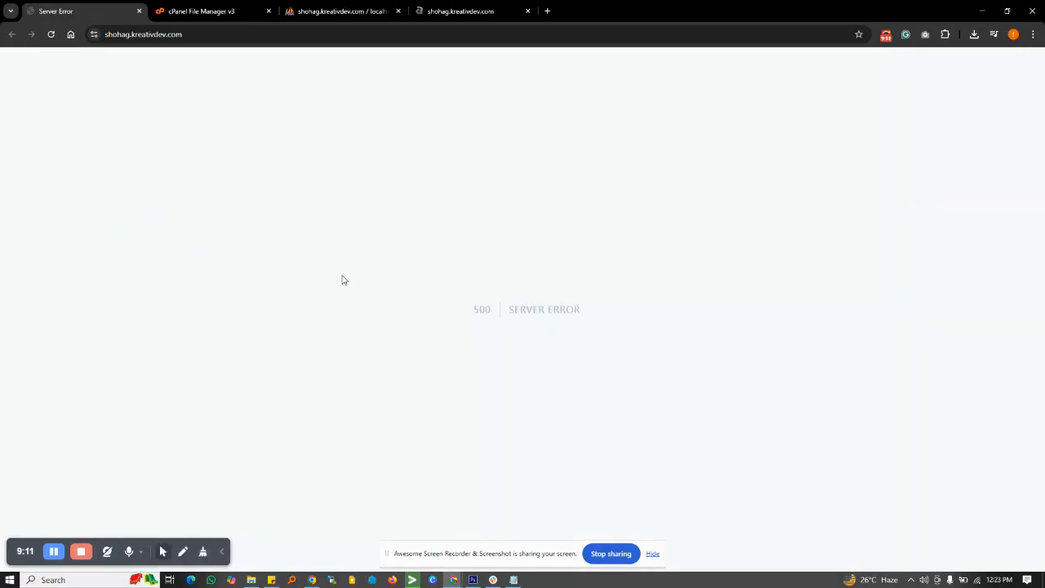
left_click_drag(480, 311, 596, 326)
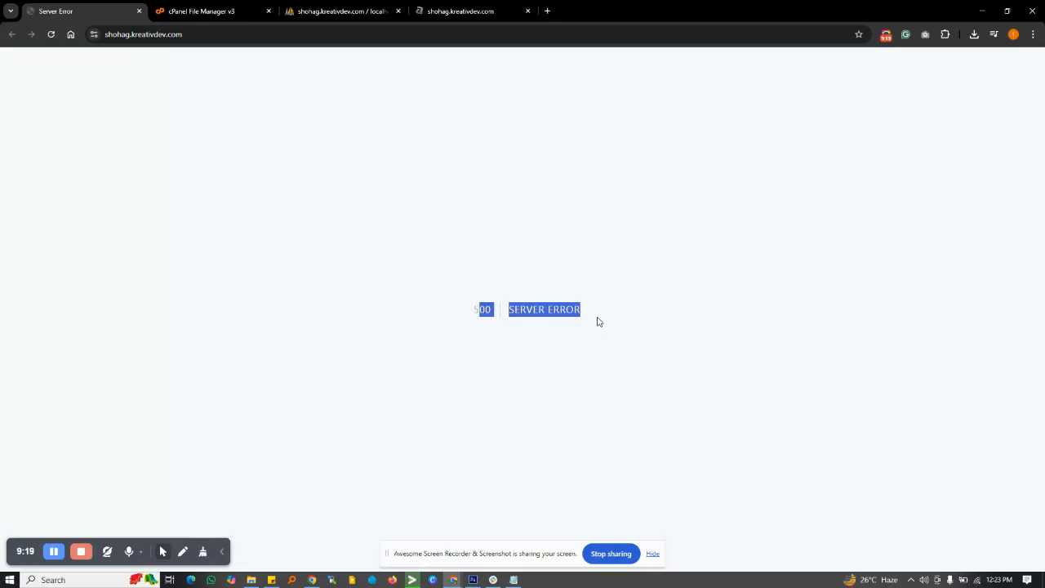
Open the .env file in public_html for editing
left_click(220, 4)
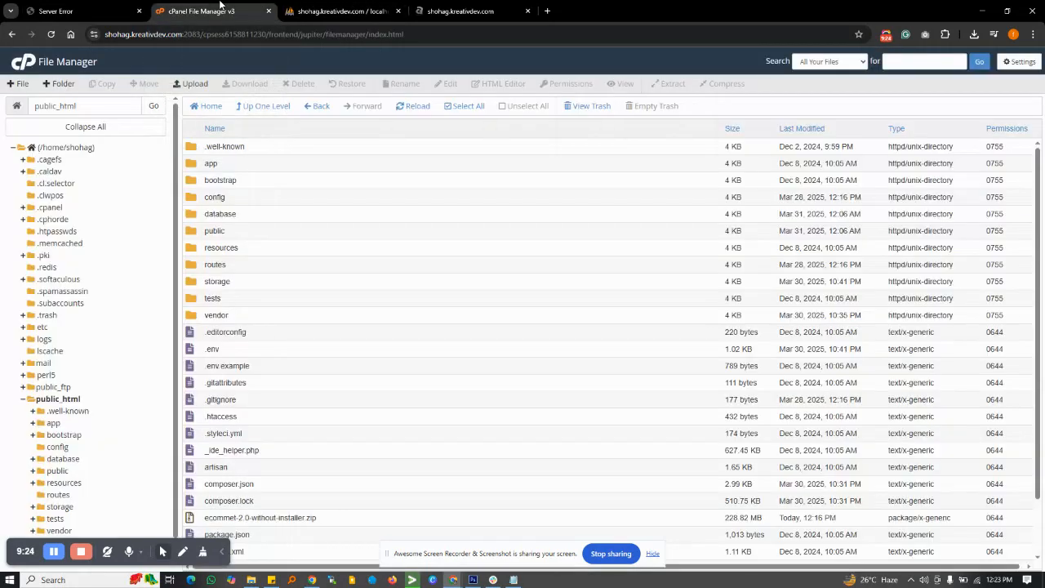
left_click(264, 351)
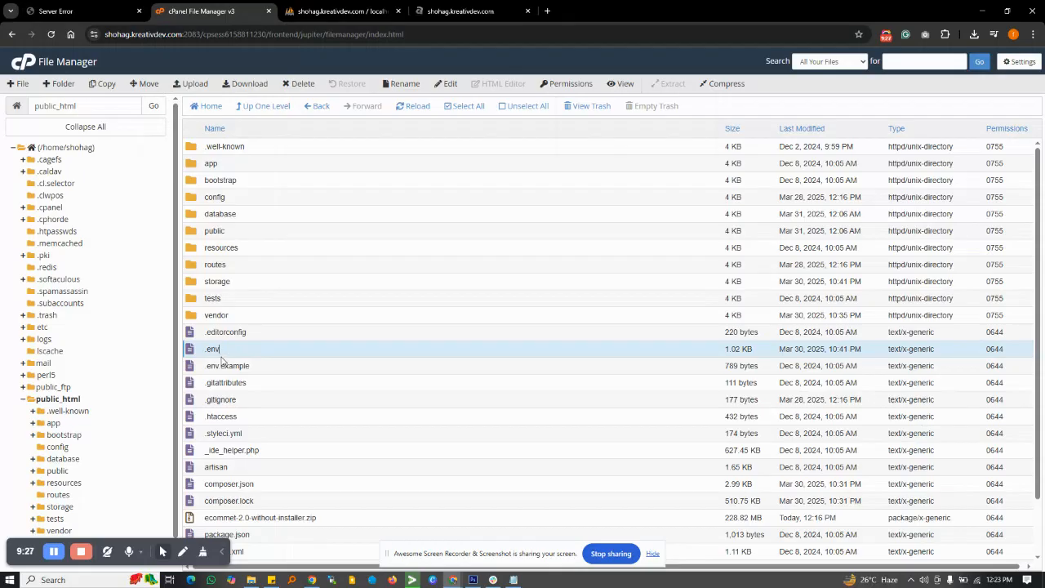
right_click(248, 353)
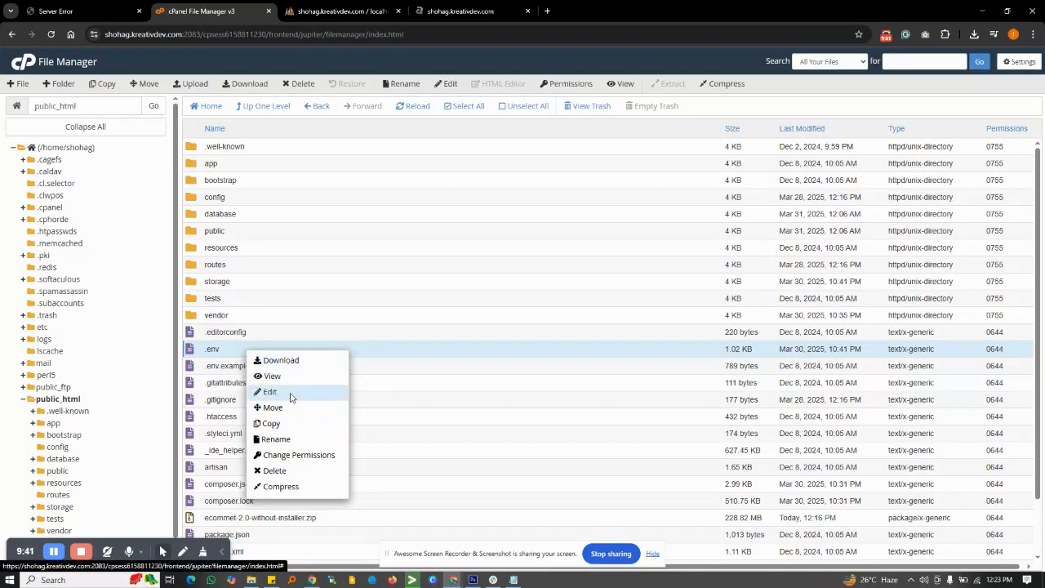
left_click(291, 397)
left_click(618, 392)
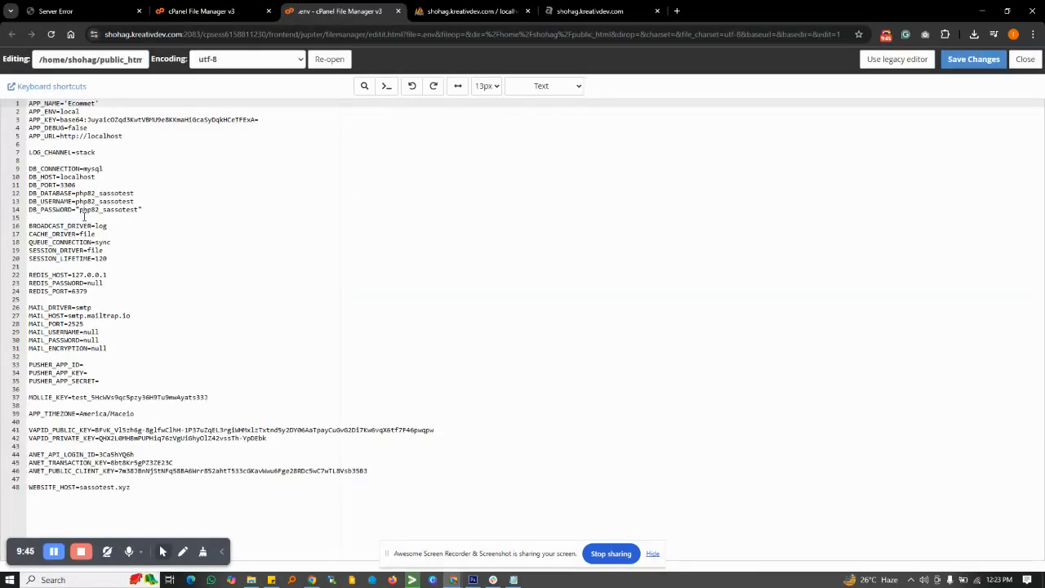
Examine the DB_DATABASE, DB_USERNAME and DB_PASSWORD entries in the .env file
double_click(47, 195)
left_click(45, 201)
double_click(61, 210)
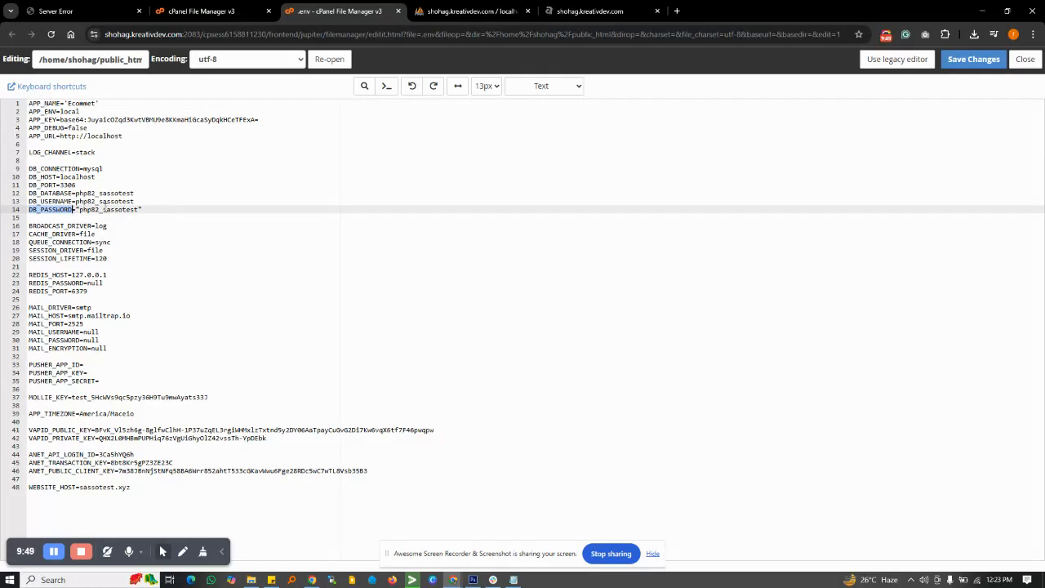
double_click(106, 195)
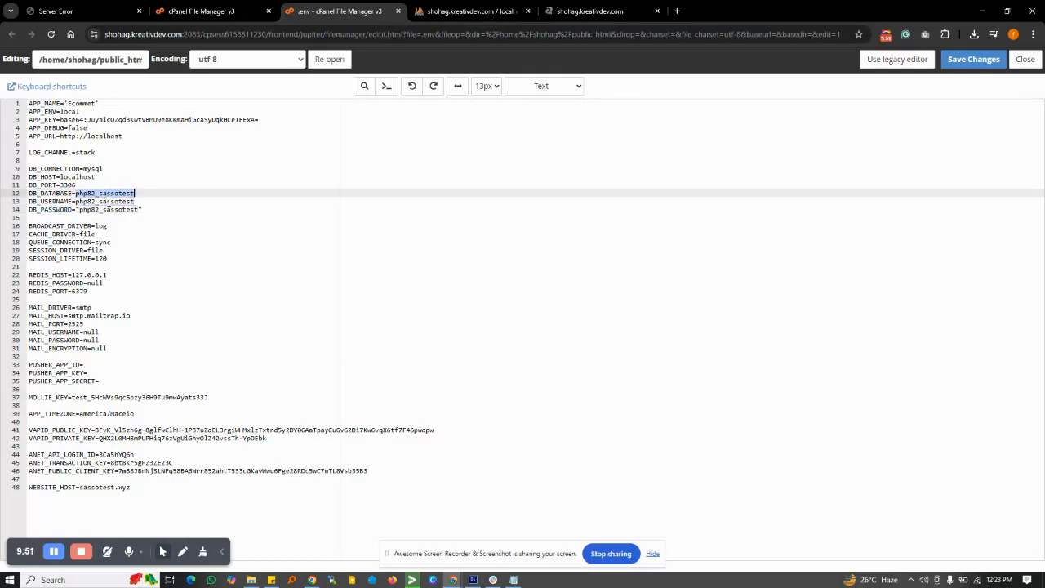
double_click(106, 203)
left_click(36, 210)
double_click(101, 203)
left_click(108, 210)
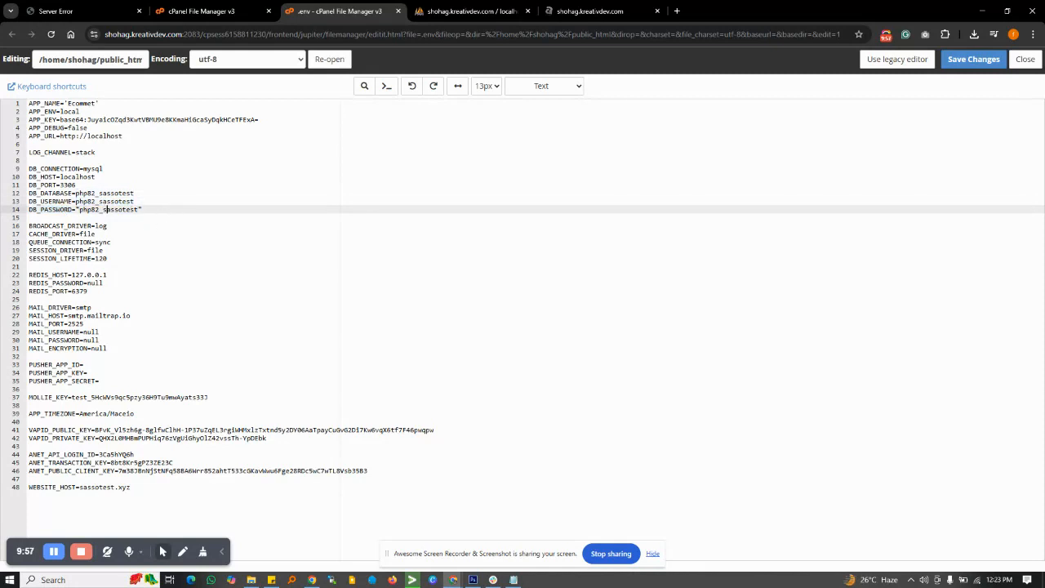
Bring up the Notepad with the saved credentials and snap it beside the editor
left_click(514, 580)
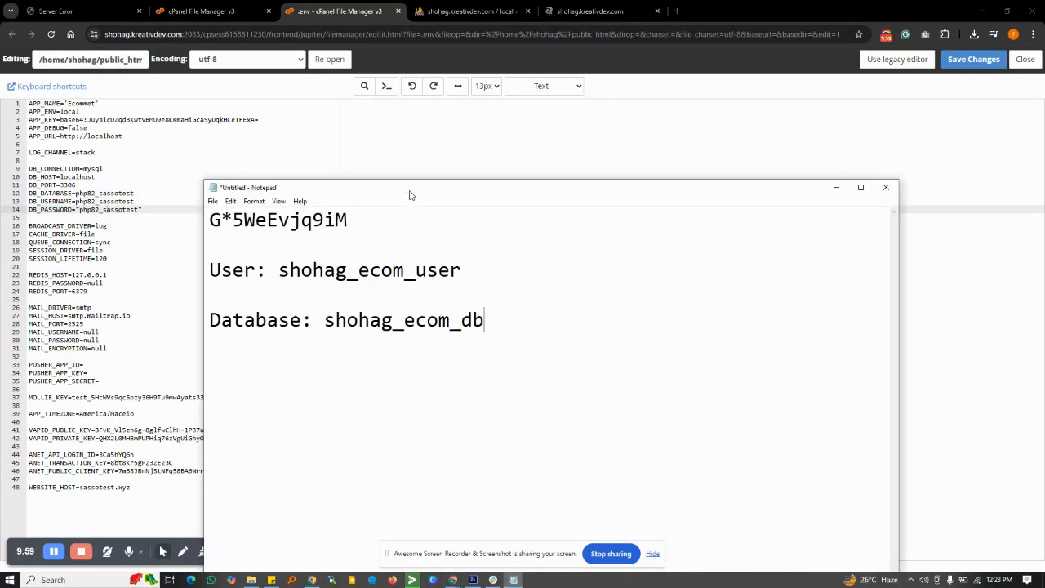
key("super+Right")
double_click(419, 172)
double_click(410, 227)
double_click(406, 124)
left_click(407, 124)
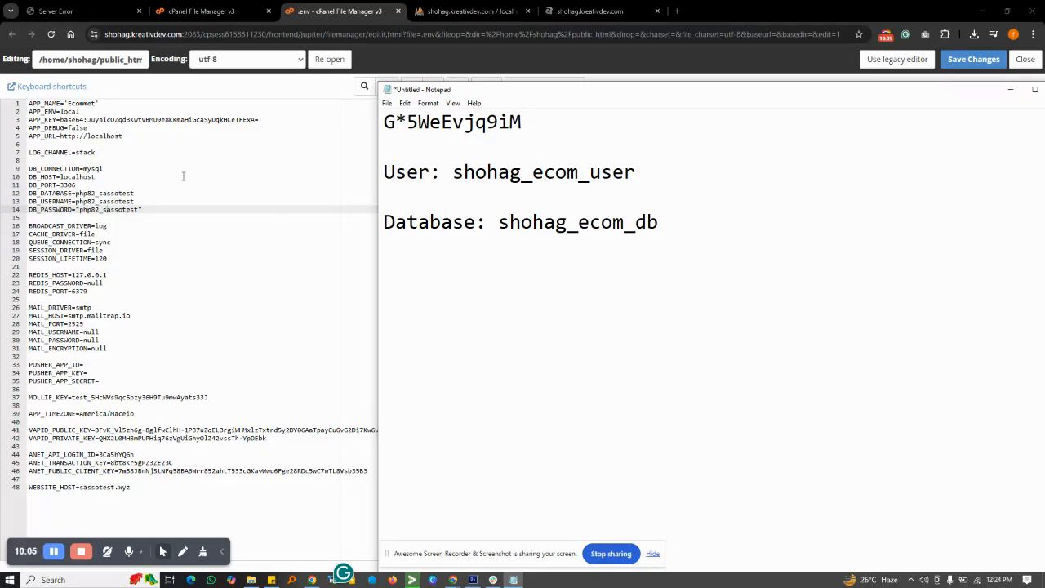
Copy the saved database password from Notepad and paste it as the DB_PASSWORD value
double_click(523, 178)
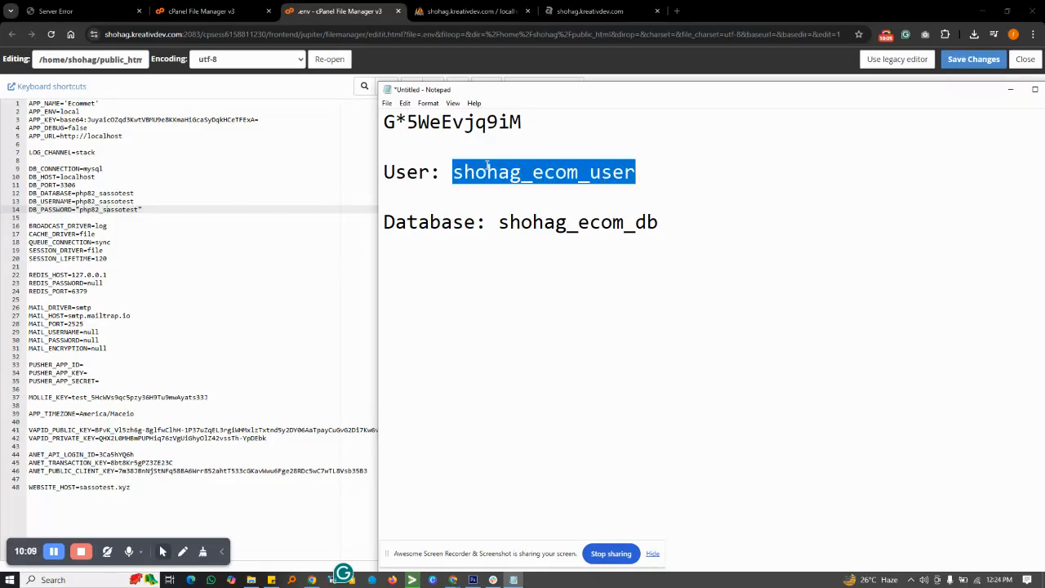
left_click_drag(531, 129, 453, 124)
left_click_drag(391, 126, 385, 131)
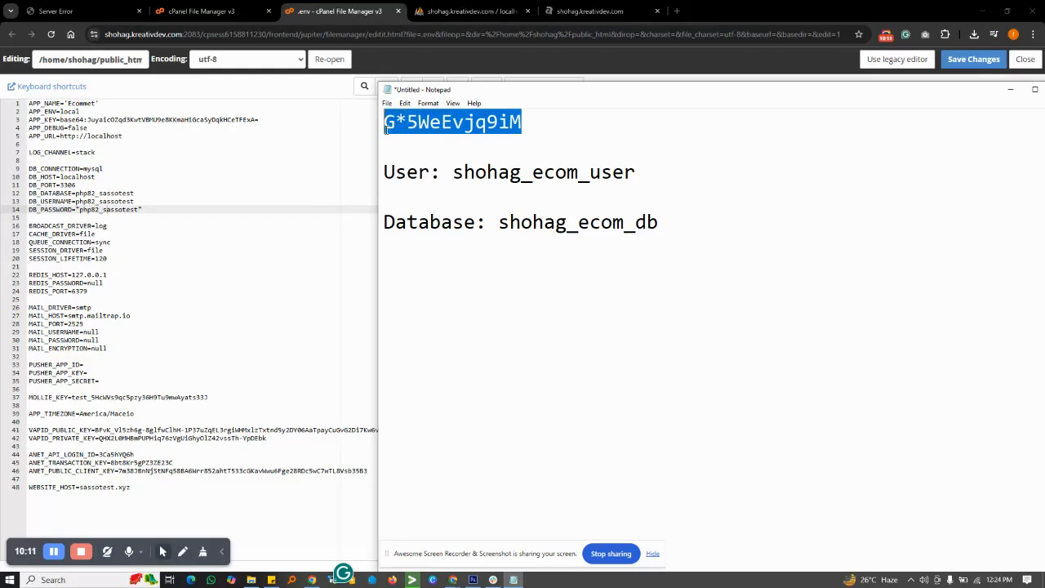
right_click(415, 124)
left_click(459, 163)
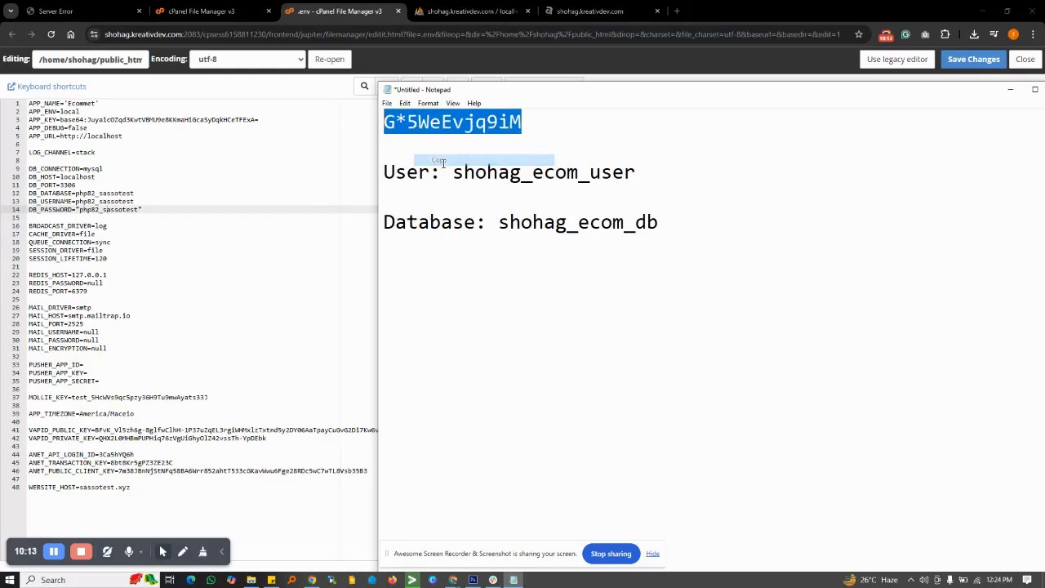
double_click(96, 208)
key("ctrl+v")
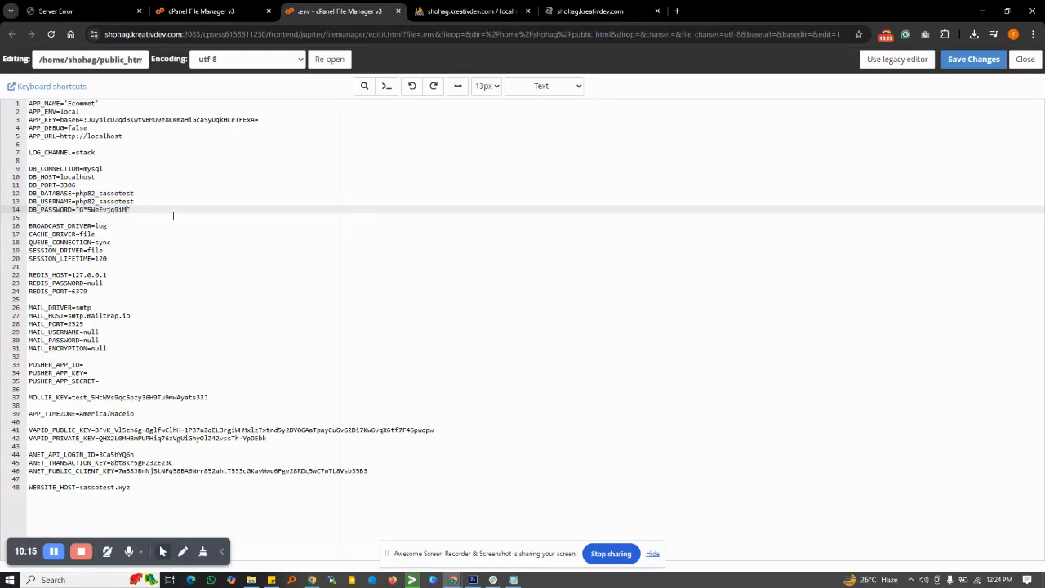
Copy shohag_ecom_user from Notepad and paste it as the DB_USERNAME value
left_click(514, 579)
double_click(475, 173)
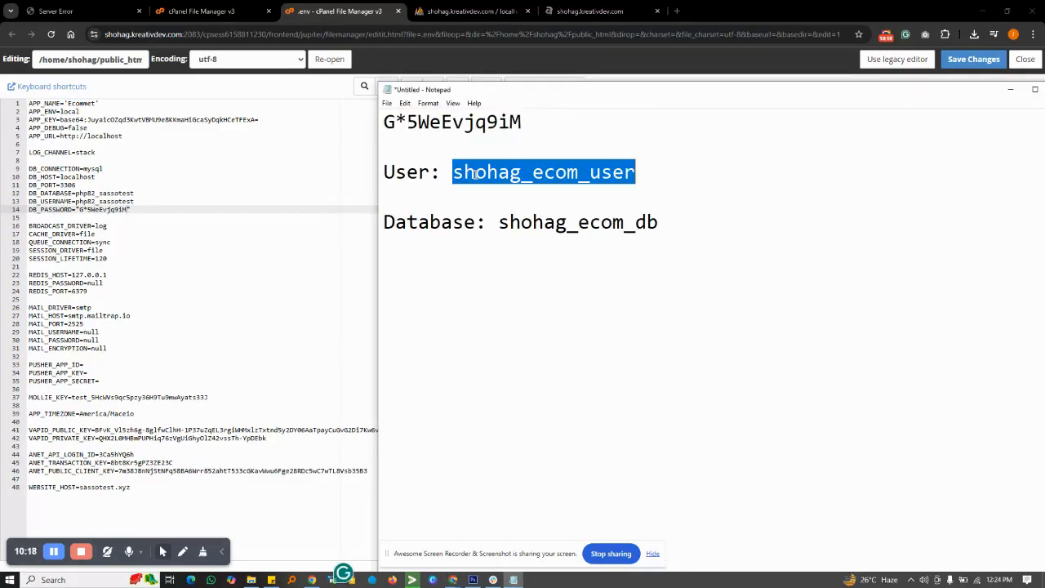
right_click(534, 196)
left_click(549, 216)
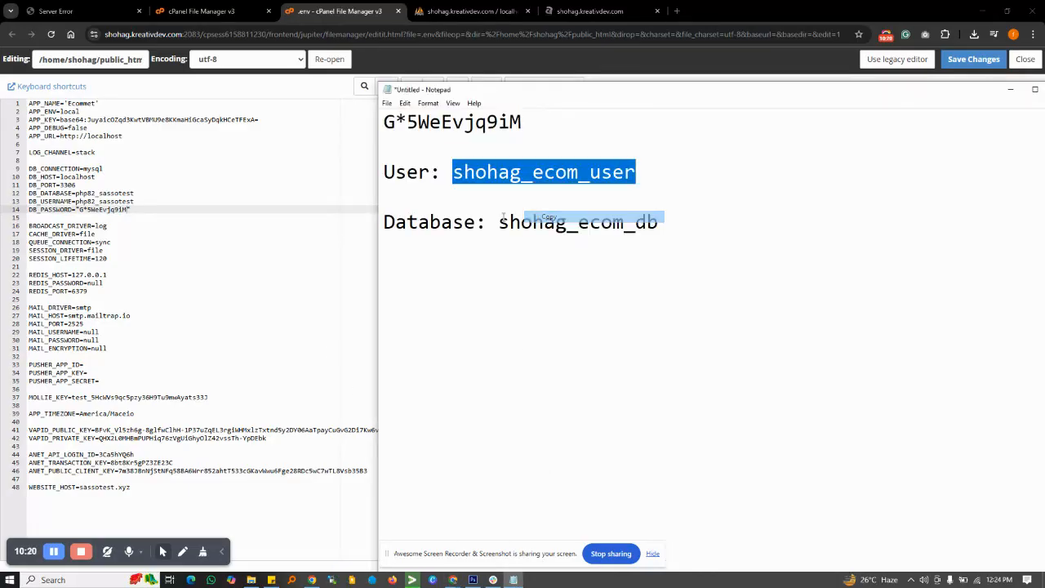
double_click(82, 201)
key("ctrl+v")
Set DB_DATABASE to shohag_ecom_db from Notepad and save the .env changes
left_click(514, 580)
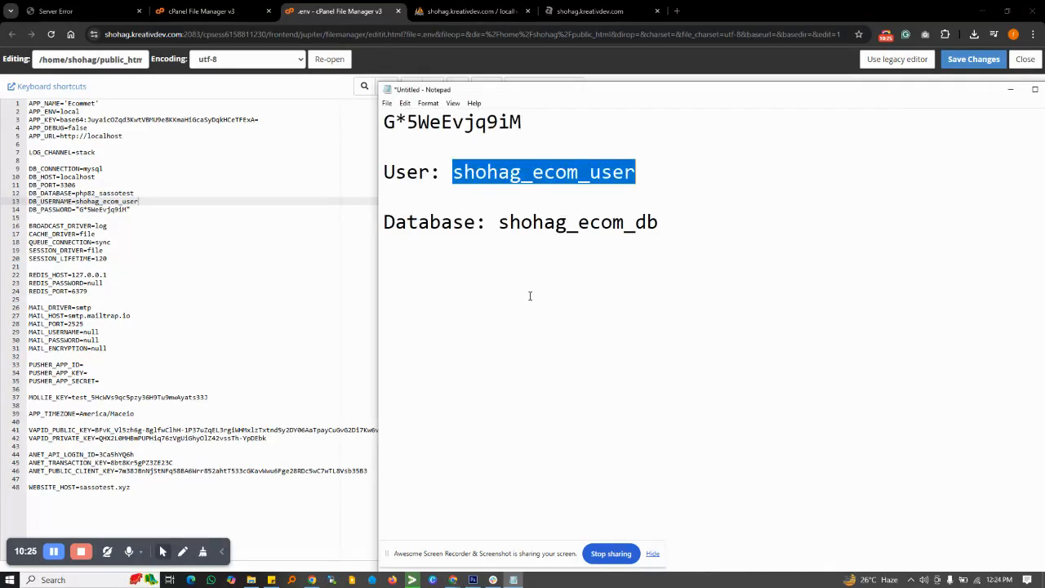
double_click(541, 222)
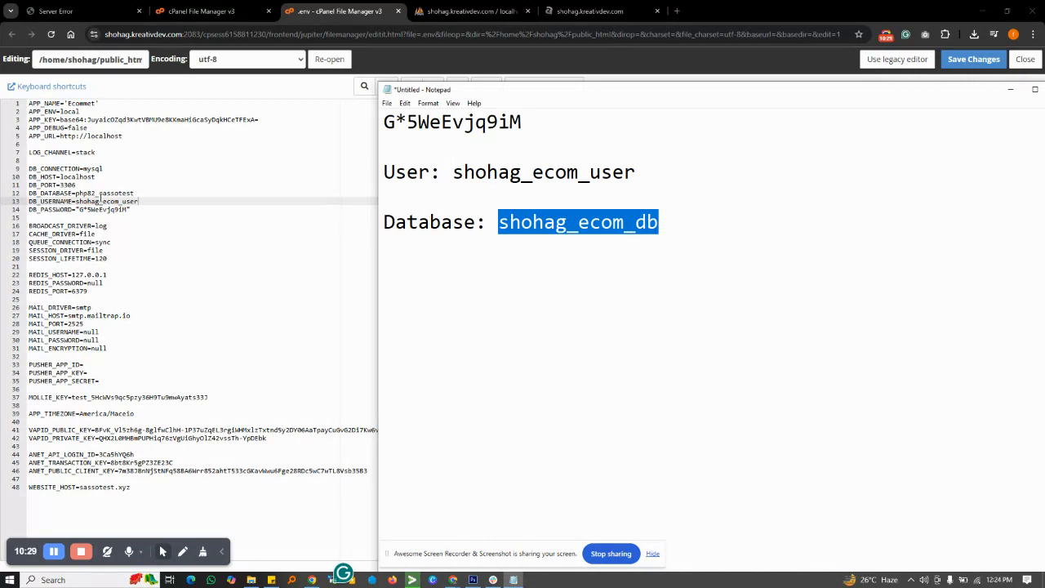
left_click(100, 199)
double_click(122, 193)
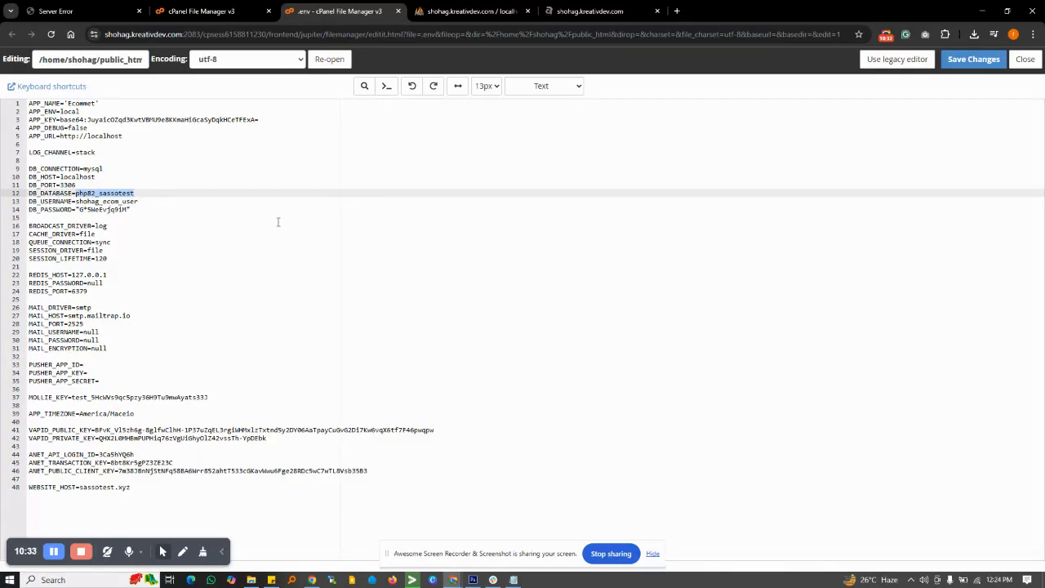
key("ctrl+v")
left_click(973, 59)
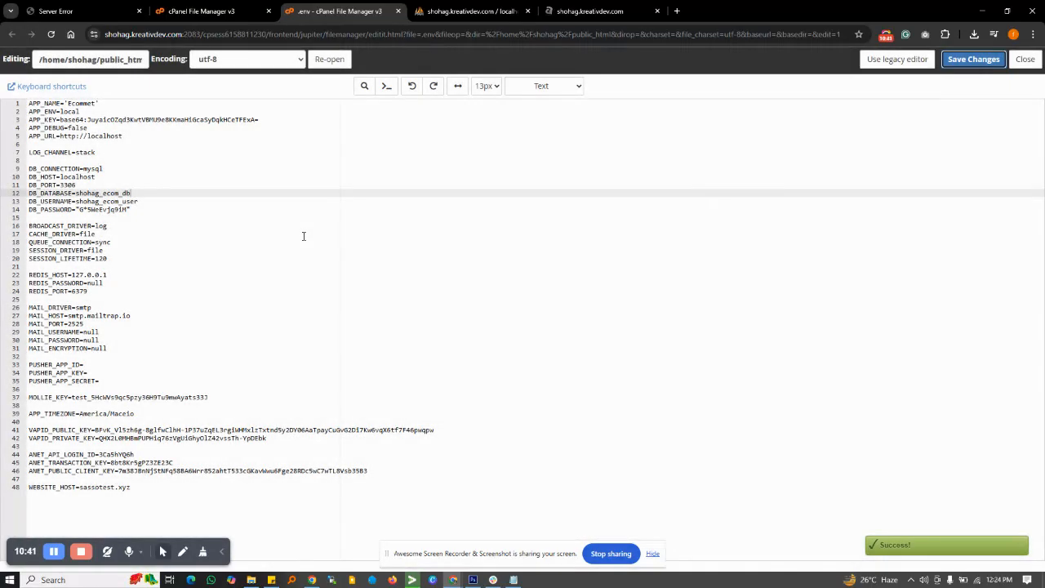
Reload the site, dismiss the VIP popup and scroll through the page that loads
left_click(55, 10)
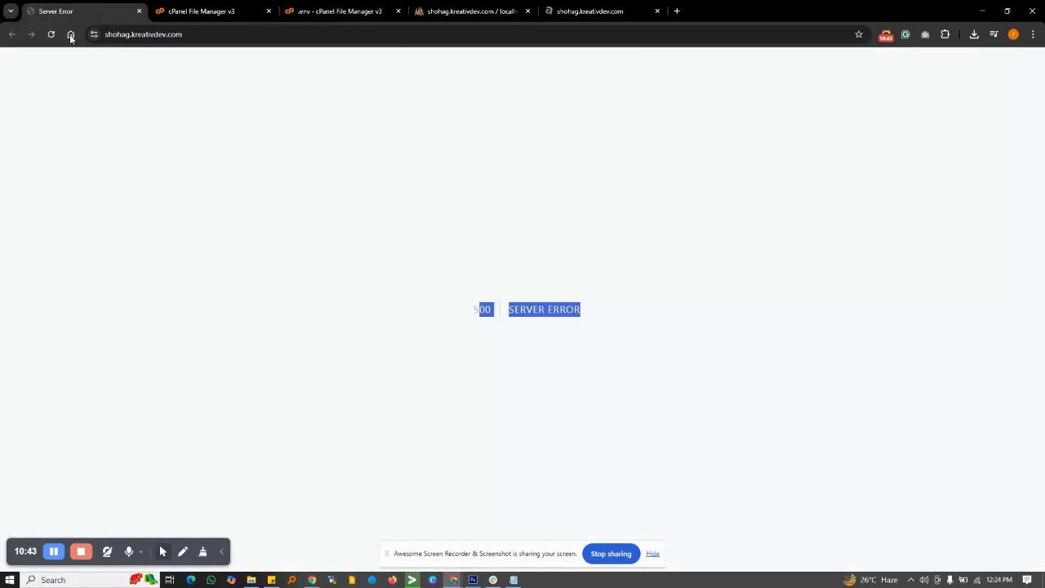
left_click(50, 36)
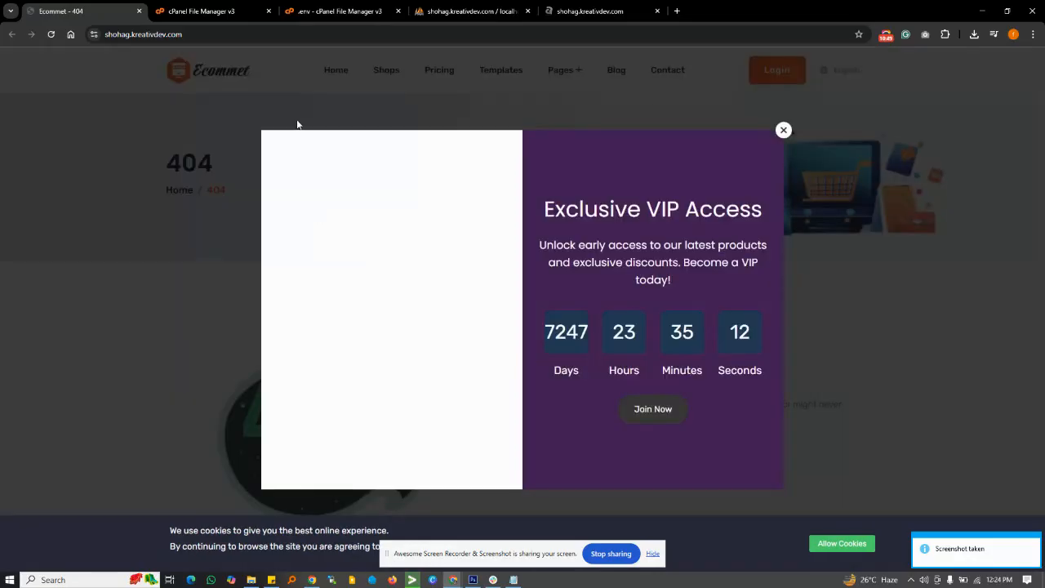
left_click(783, 132)
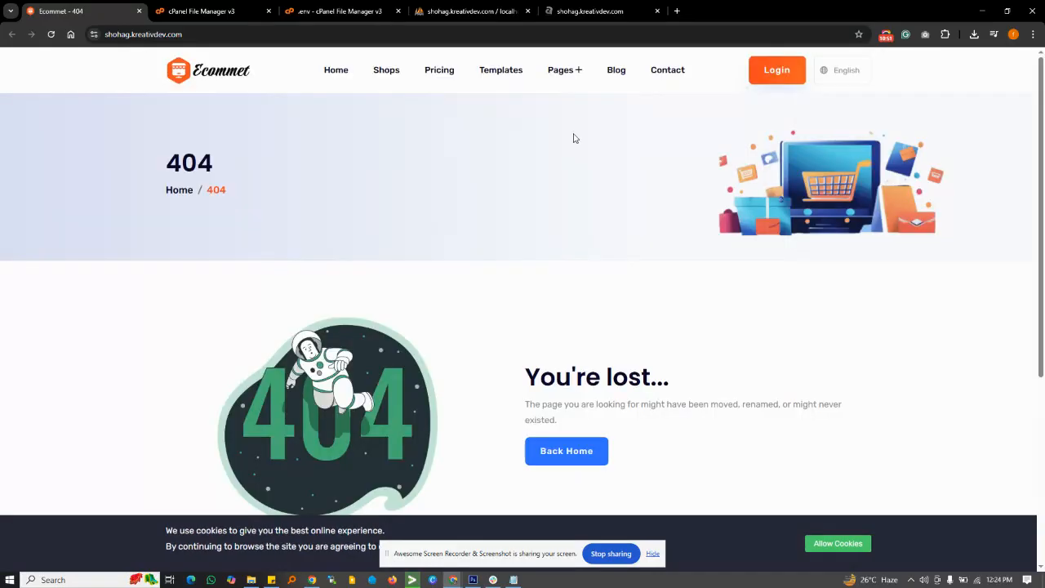
scroll(466, 349, "down", 4)
scroll(484, 391, "up", 4)
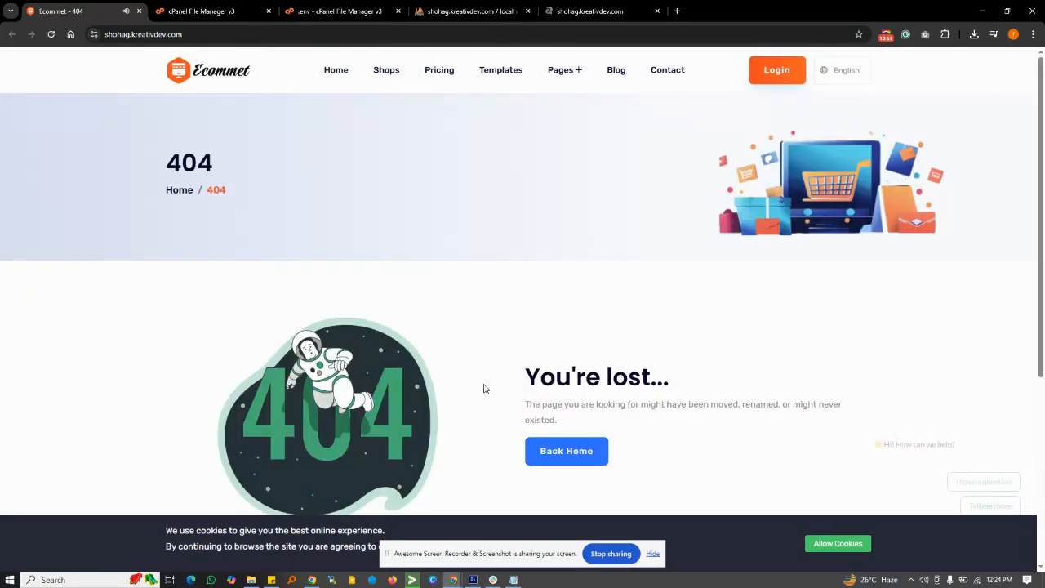
left_click_drag(166, 172, 138, 156)
left_click(244, 217)
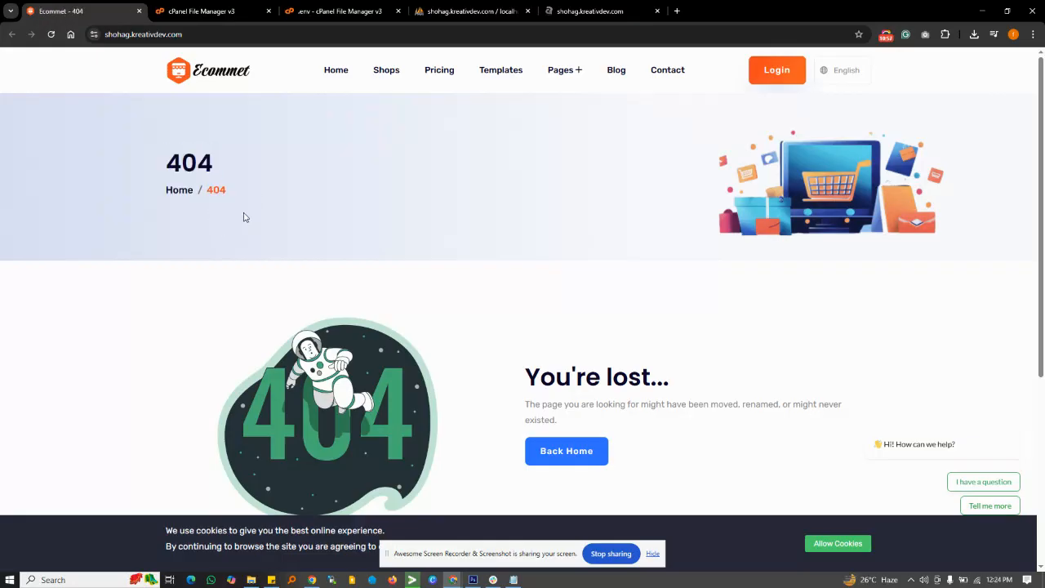
scroll(459, 396, "down", 4)
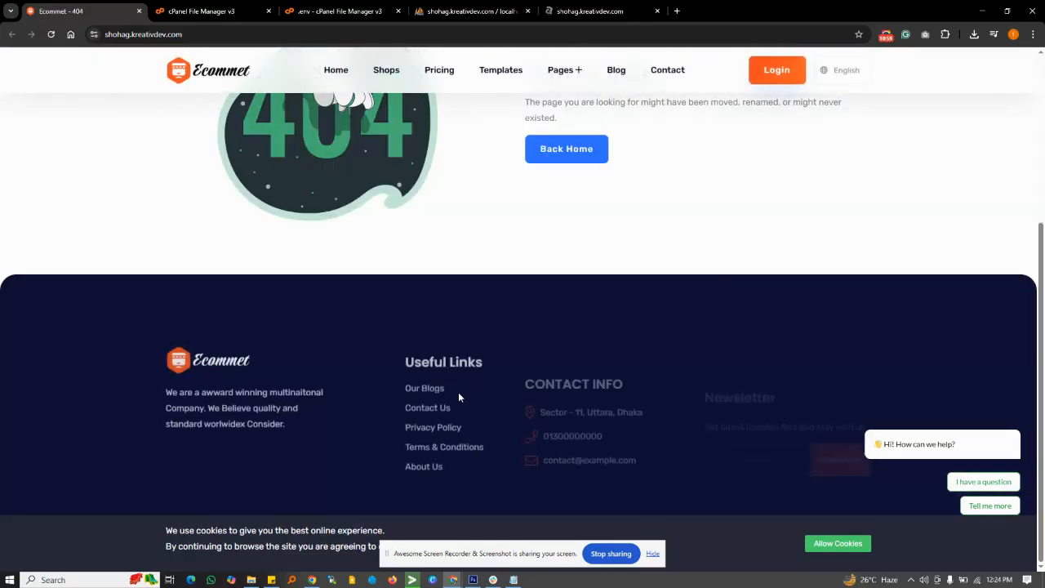
scroll(461, 402, "up", 4)
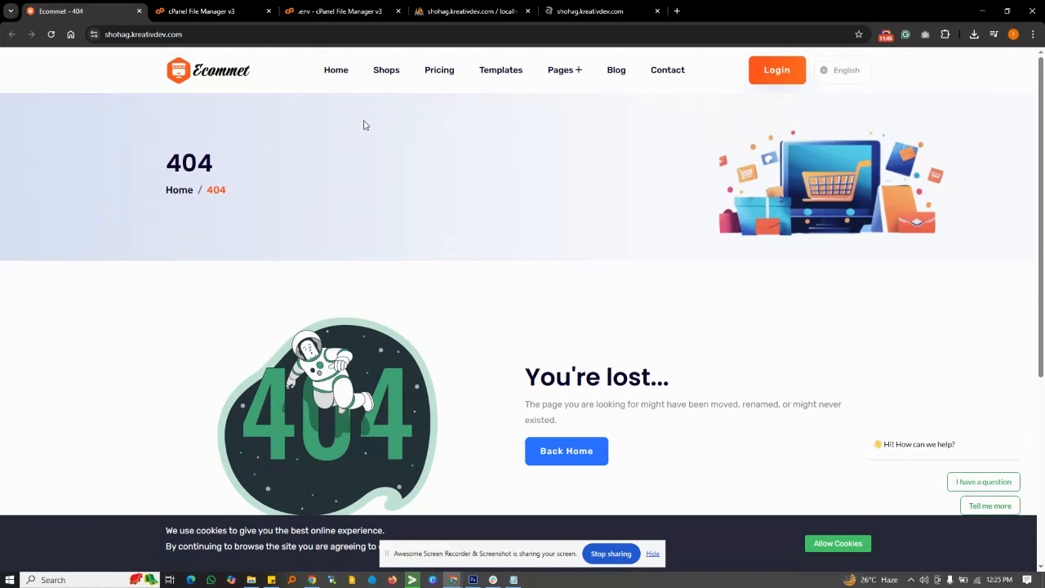
Copy the site's address shohag.kreativdev.com from the browser address bar
left_click(473, 5)
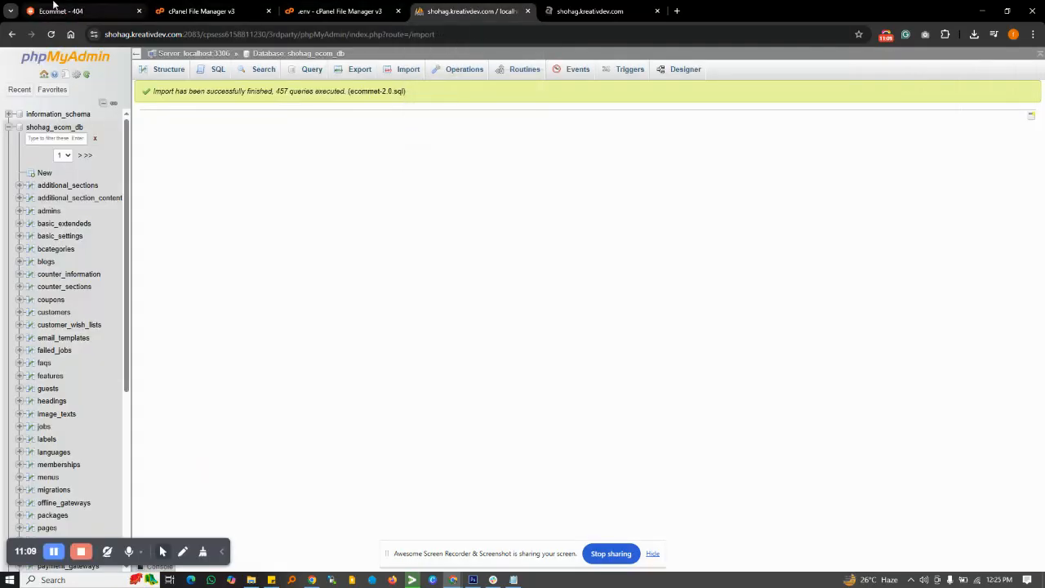
left_click(65, 11)
left_click(231, 36)
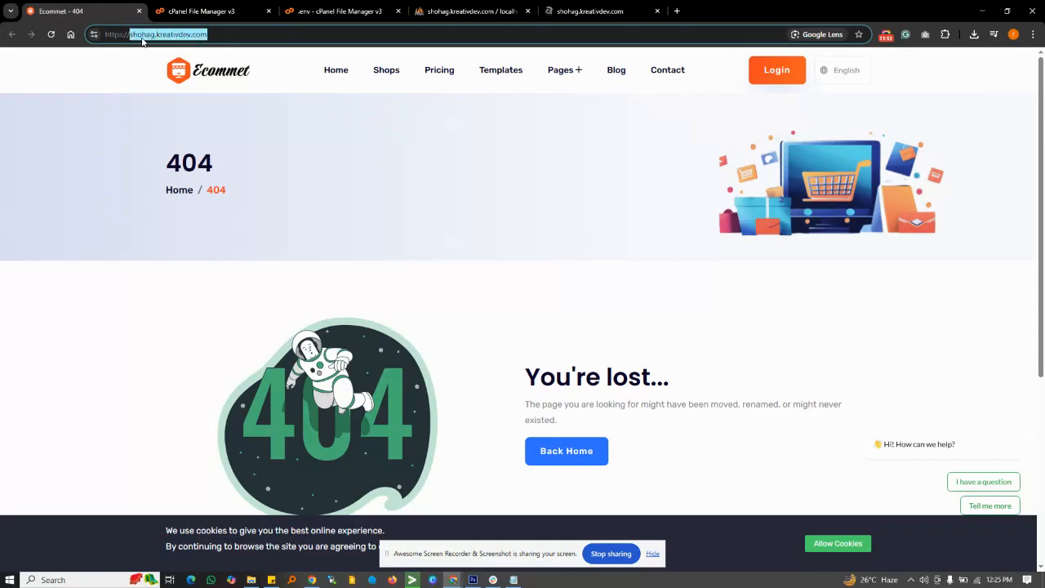
double_click(222, 38)
left_click_drag(221, 38, 149, 36)
right_click(151, 37)
left_click(179, 140)
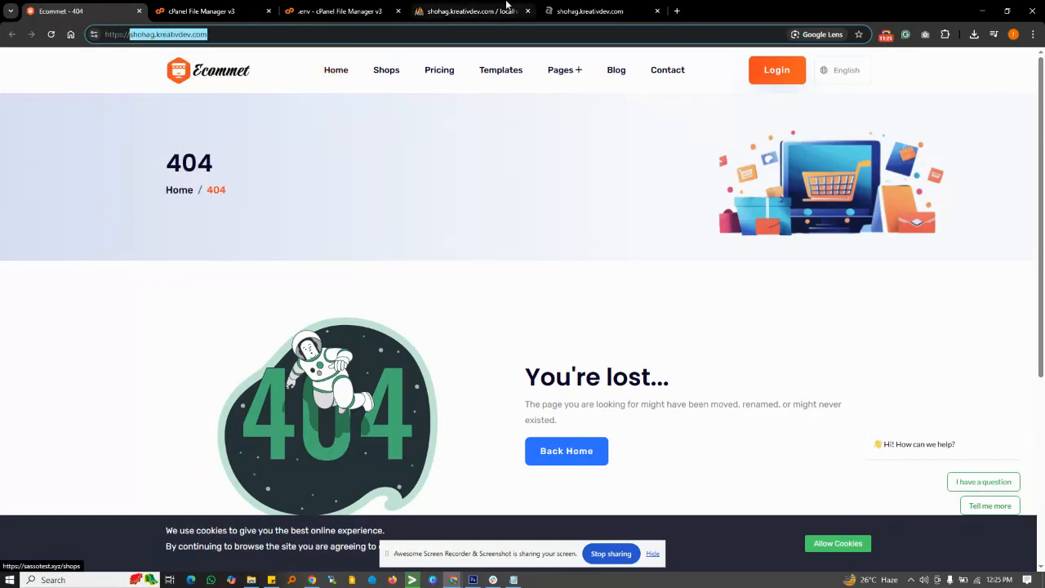
Return to the .env editor and review the database connection lines
left_click(343, 11)
double_click(63, 490)
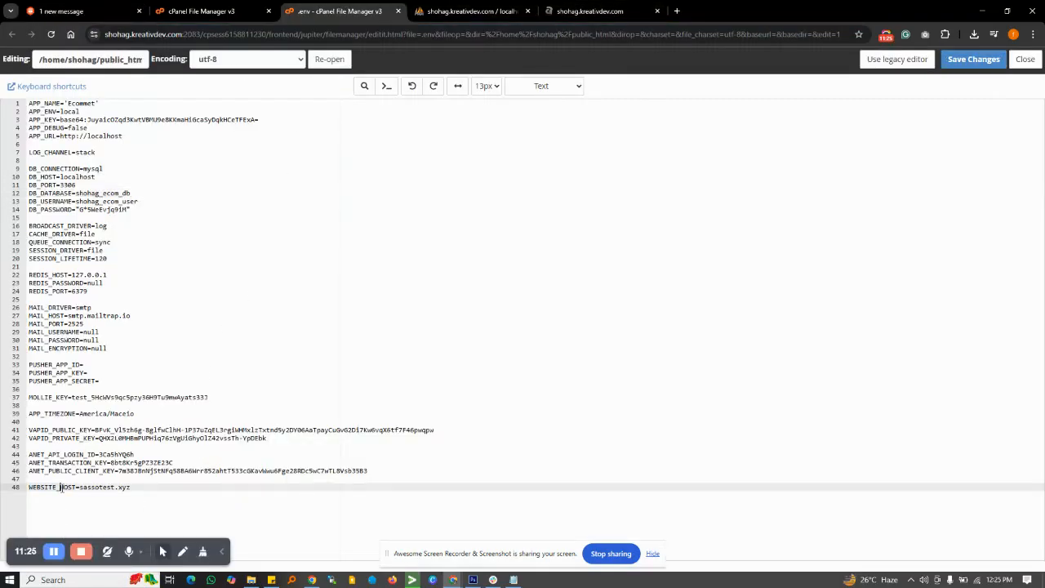
double_click(142, 490)
double_click(102, 203)
double_click(40, 200)
double_click(41, 194)
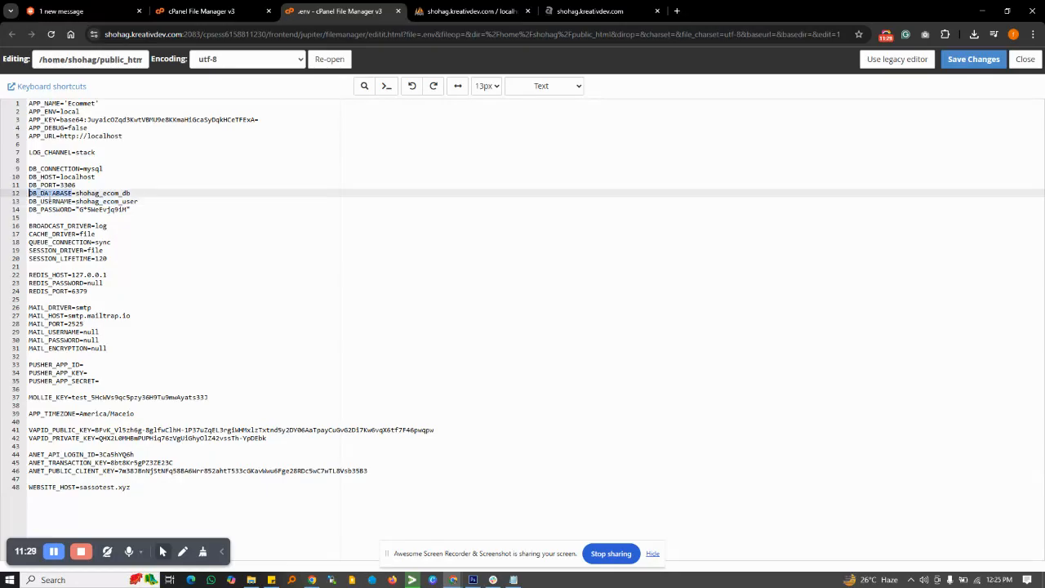
left_click(57, 202)
double_click(50, 210)
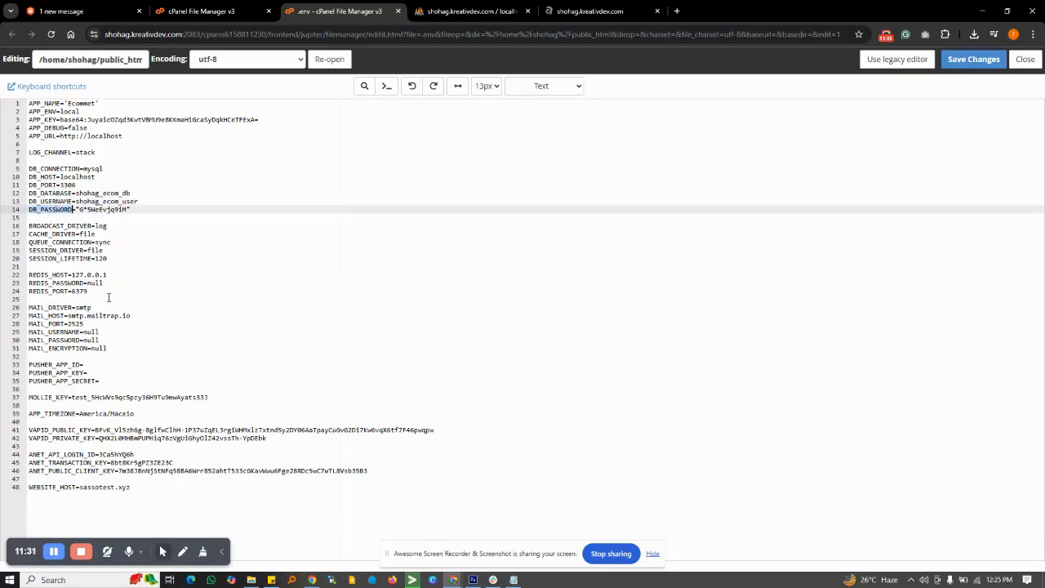
Replace the WEBSITE_HOST value with the copied address shohag.kreativdev.com
double_click(34, 488)
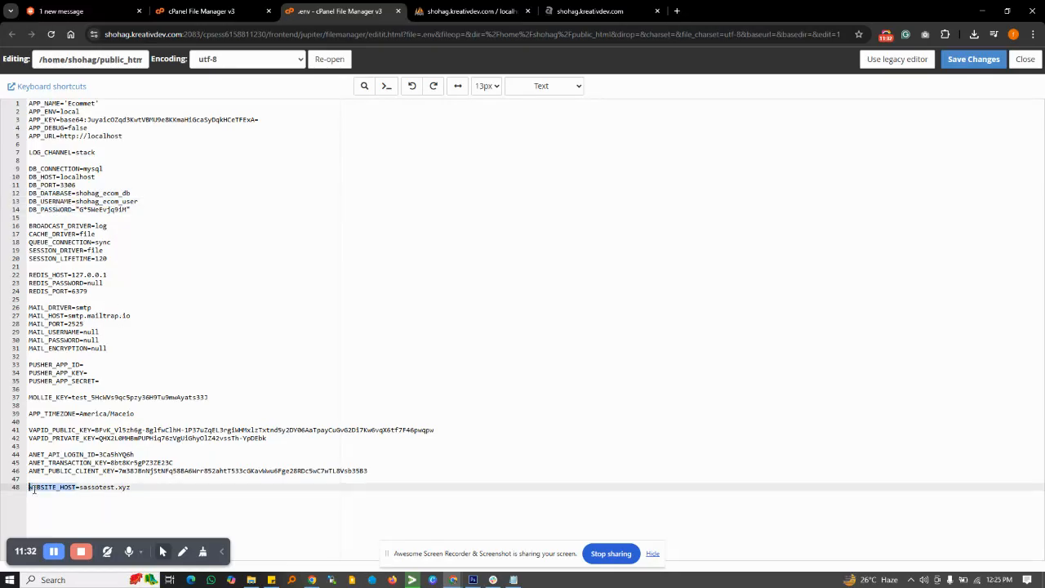
double_click(96, 493)
left_click_drag(117, 488, 94, 487)
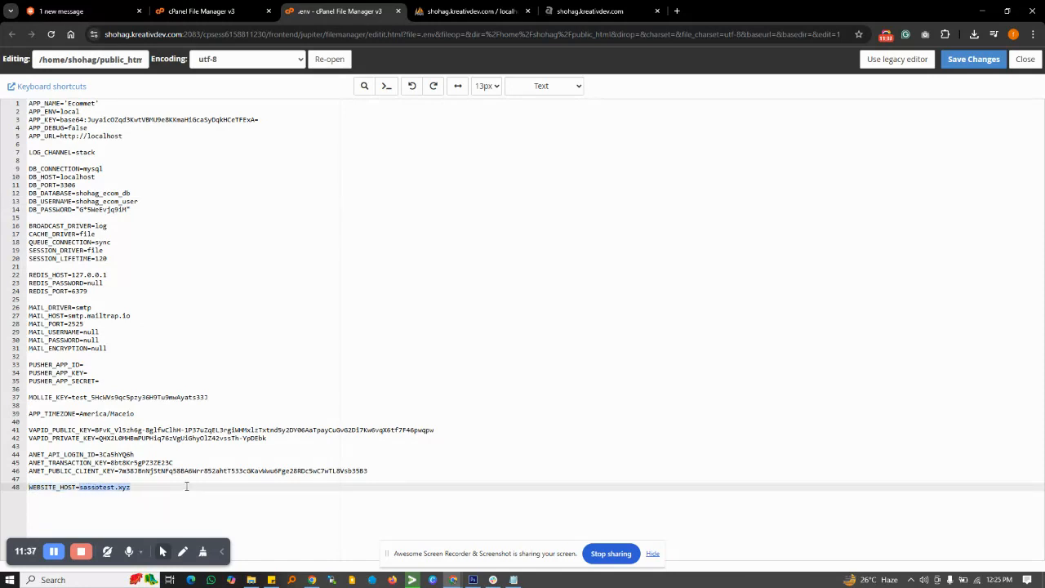
key("ctrl+v")
Check the new WEBSITE_HOST value and save the .env changes
left_click_drag(96, 487, 131, 487)
left_click(80, 487)
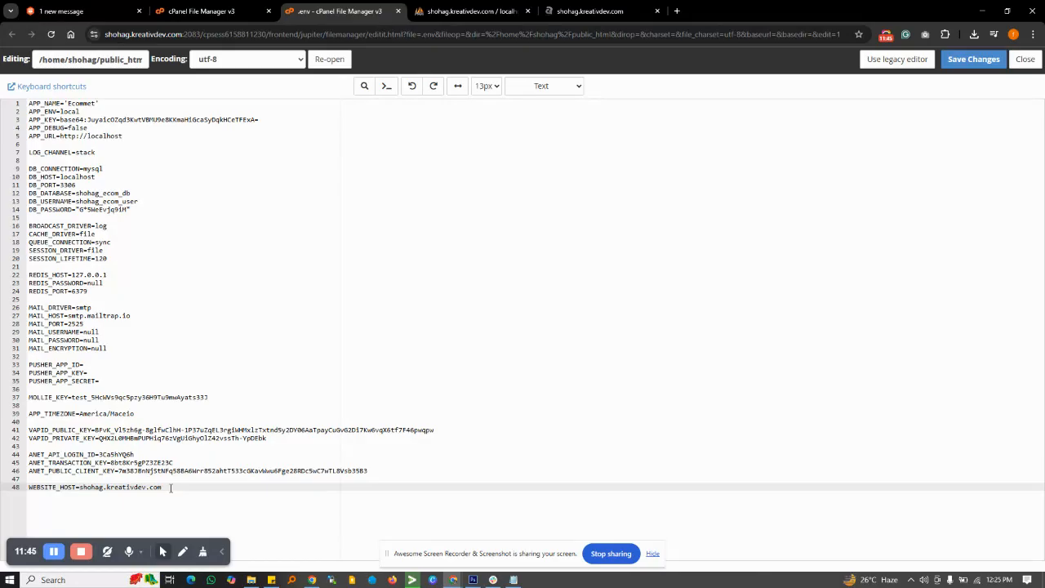
left_click_drag(171, 487, 81, 487)
double_click(100, 487)
left_click(94, 488)
double_click(122, 487)
double_click(155, 487)
left_click(973, 61)
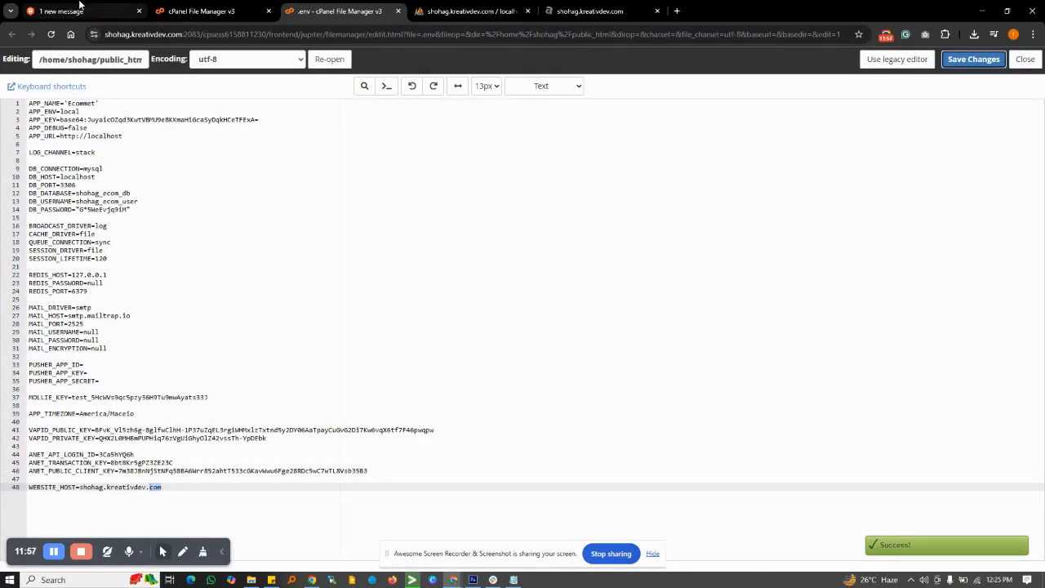
Reload the live site, accept the cookies notice and scroll through the homepage
left_click(65, 11)
left_click(50, 35)
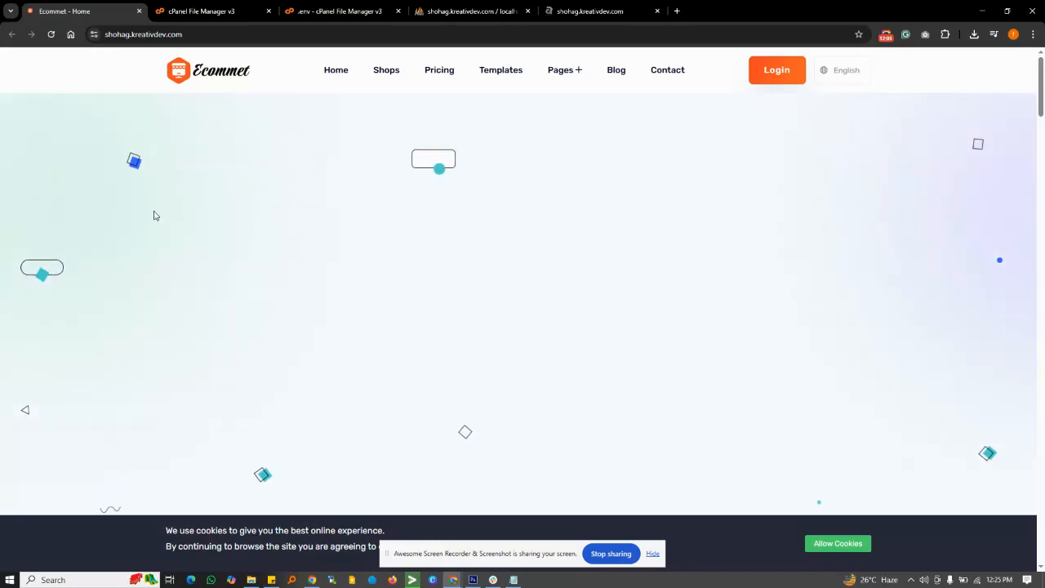
scroll(688, 455, "down", 4)
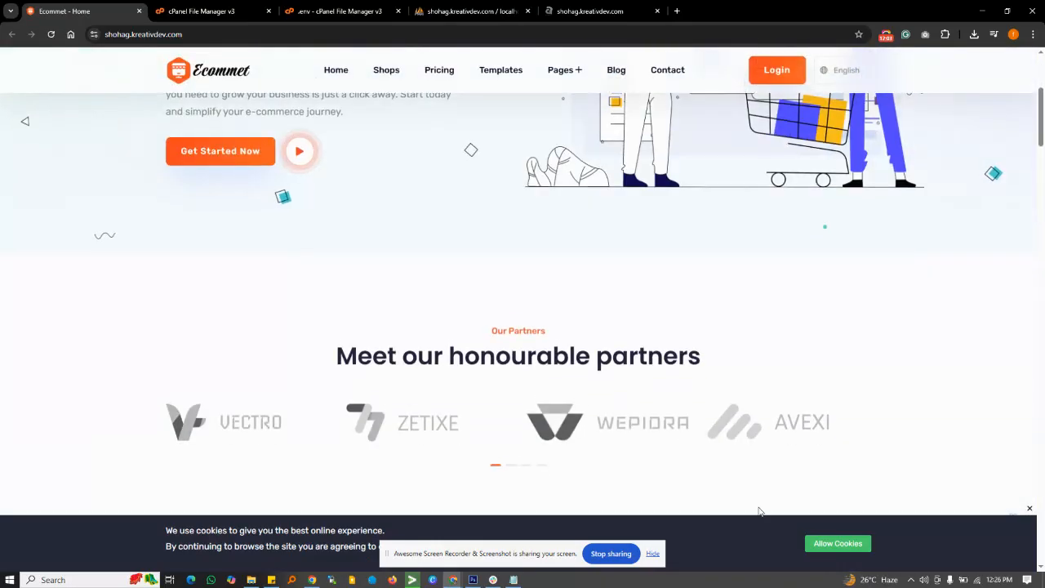
left_click(837, 543)
scroll(441, 438, "down", 15)
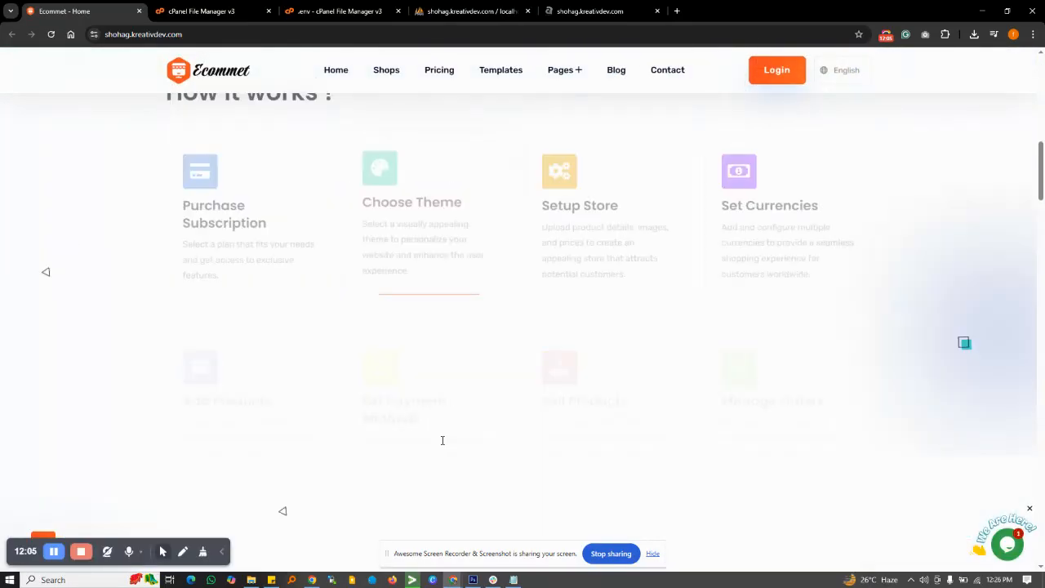
scroll(481, 462, "down", 12)
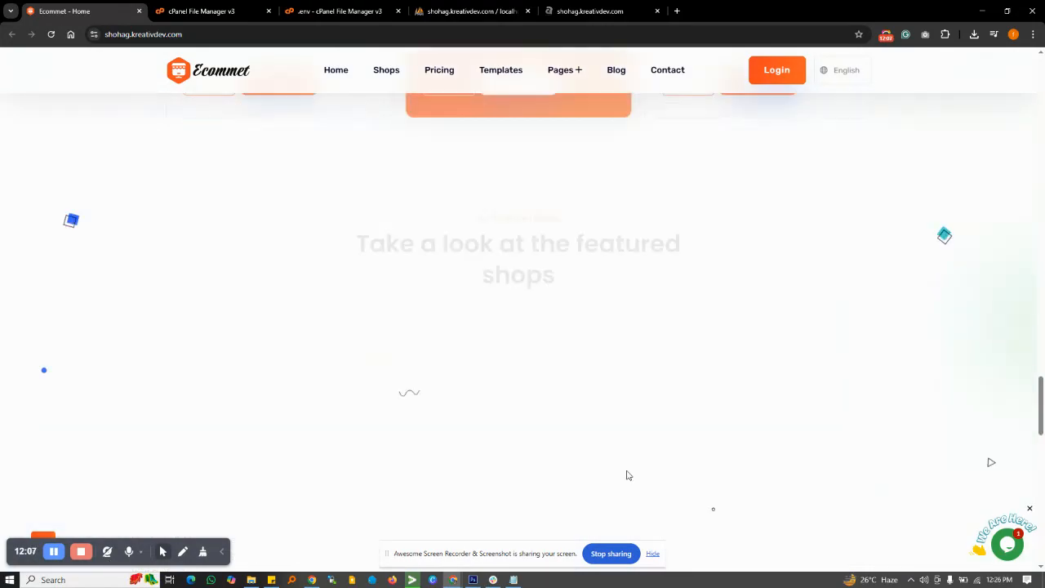
scroll(532, 469, "down", 8)
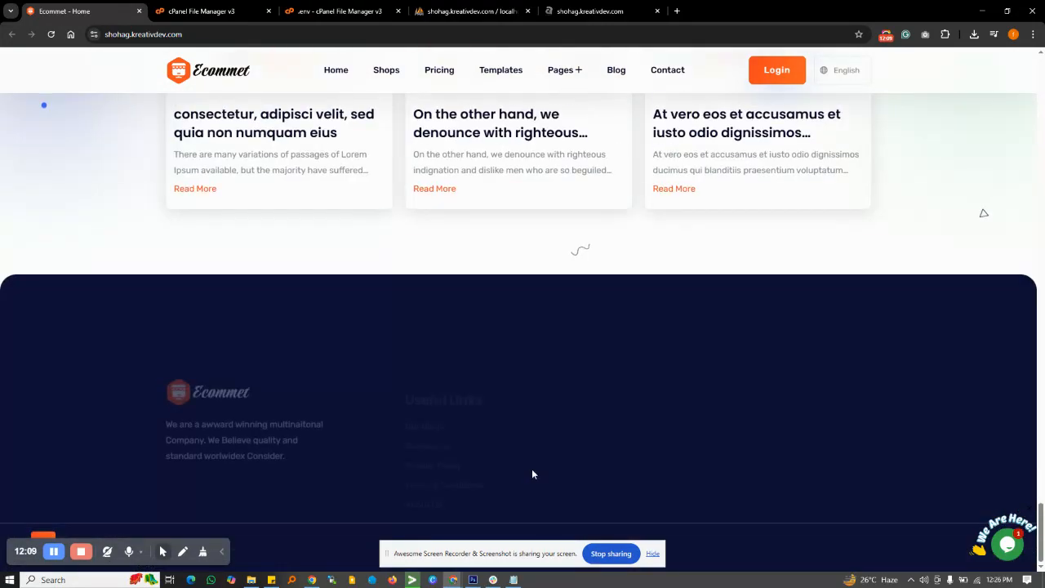
scroll(532, 469, "up", 7)
scroll(533, 473, "up", 15)
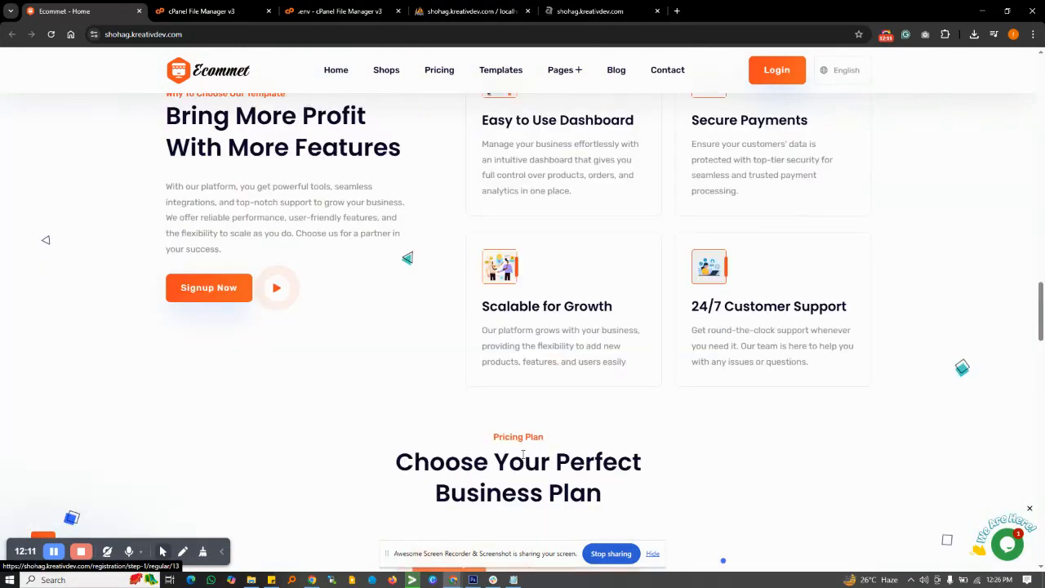
scroll(454, 379, "up", 10)
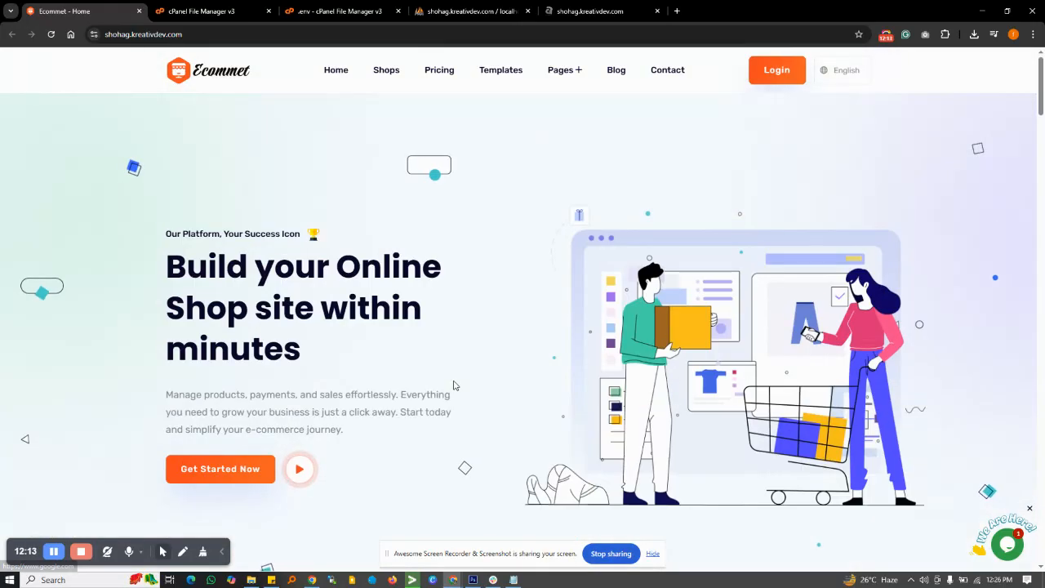
left_click(276, 35)
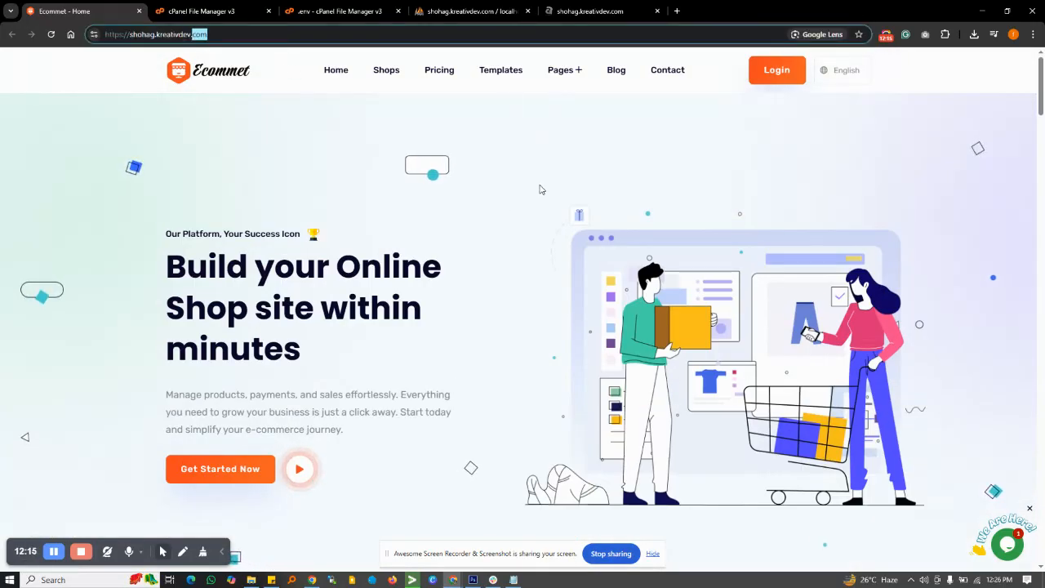
left_click_drag(152, 234, 390, 232)
left_click(347, 226)
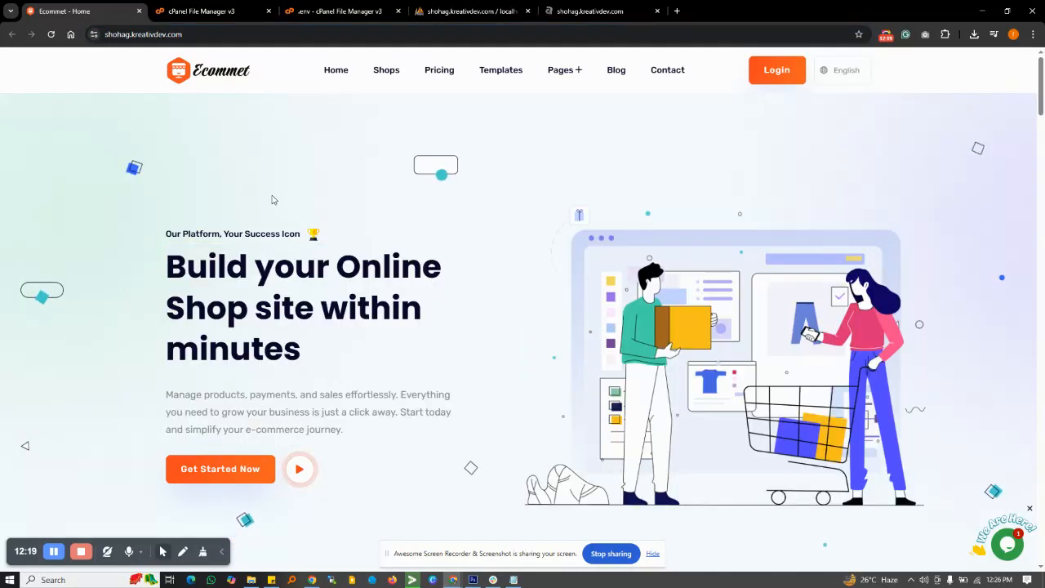